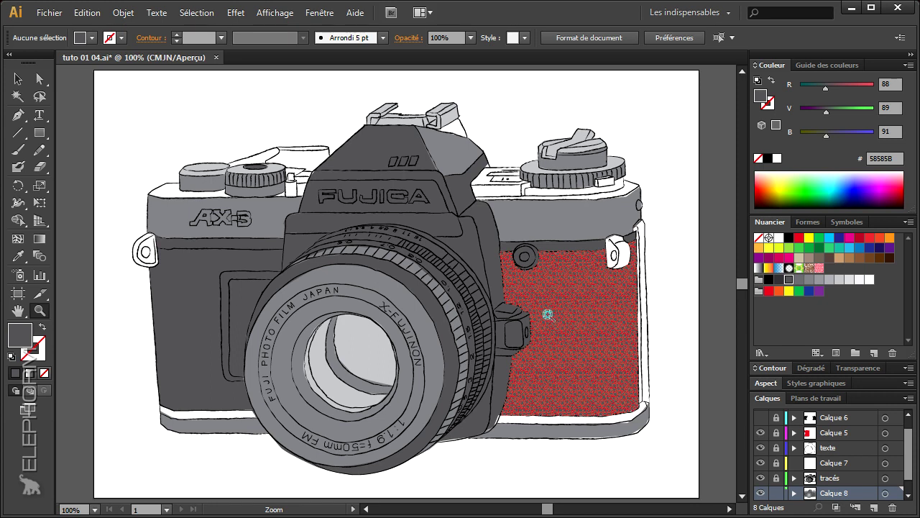
Examine the red leather-grain texture covering the front panel of the camera body up close.
{"action": "left_click_drag", "start_coordinate": [529, 275], "coordinate": [606, 357]}
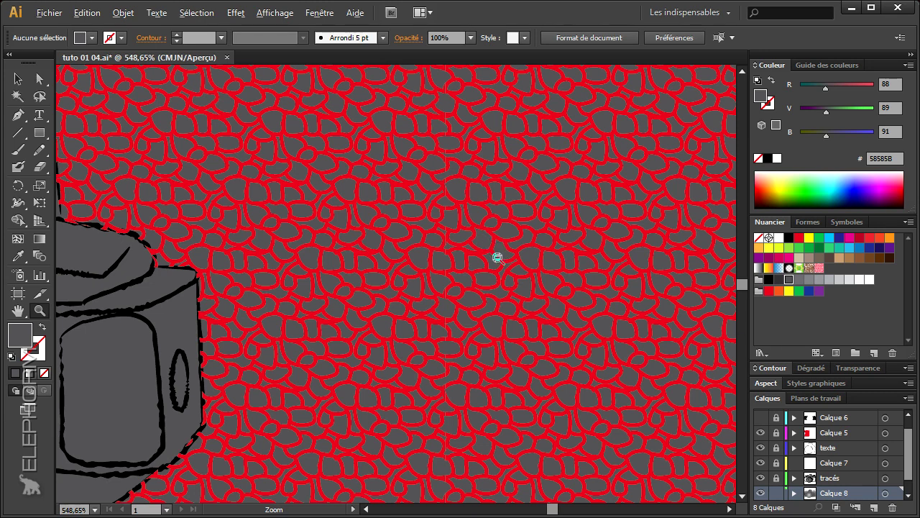
{"action": "left_click", "coordinate": [499, 258], "text": "alt"}
{"action": "left_click", "coordinate": [492, 258], "text": "alt"}
{"action": "left_click", "coordinate": [491, 259], "text": "alt"}
{"action": "left_click_drag", "start_coordinate": [218, 278], "coordinate": [472, 240]}
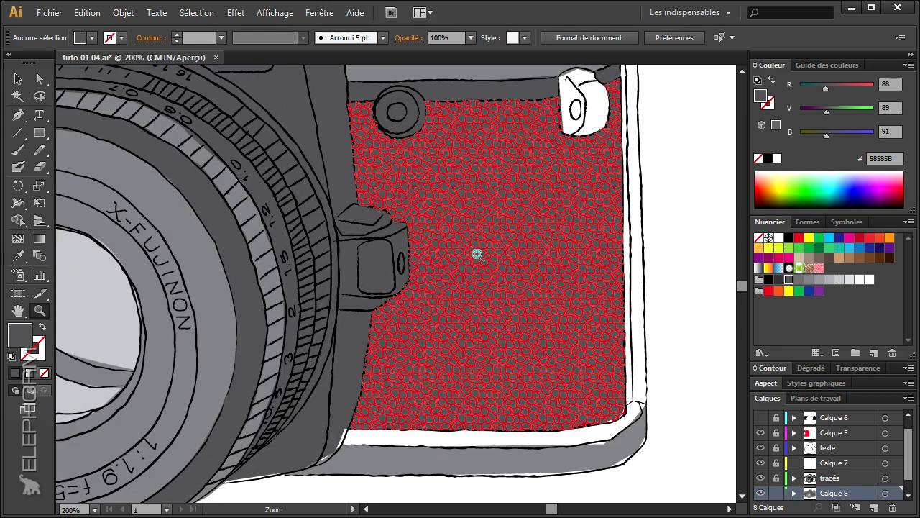
{"action": "left_click", "coordinate": [471, 255], "text": "alt"}
{"action": "left_click", "coordinate": [466, 253], "text": "alt"}
{"action": "left_click_drag", "start_coordinate": [327, 272], "coordinate": [420, 219]}
Hide all other layers so that only the red texture on layer Calque 5 is displayed.
{"action": "left_click_drag", "start_coordinate": [761, 438], "coordinate": [761, 498]}
{"action": "left_click", "coordinate": [761, 417]}
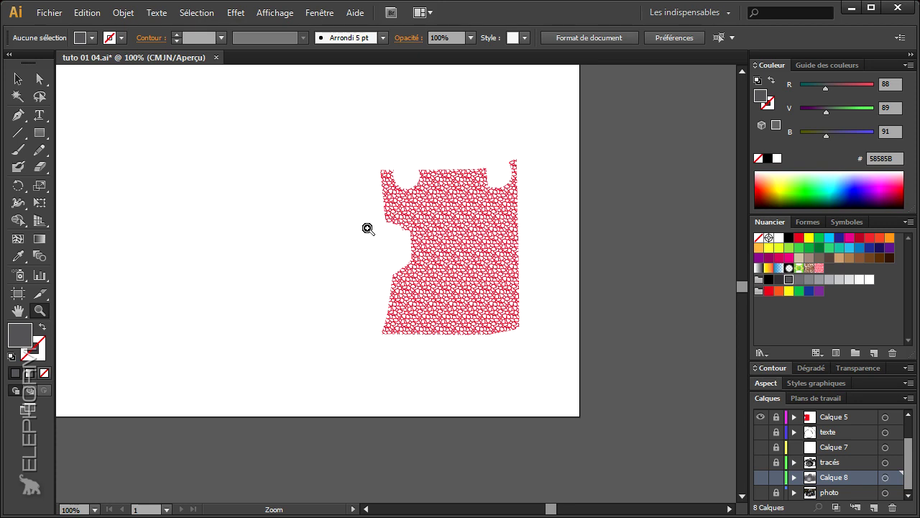
{"action": "left_click_drag", "start_coordinate": [377, 184], "coordinate": [507, 282]}
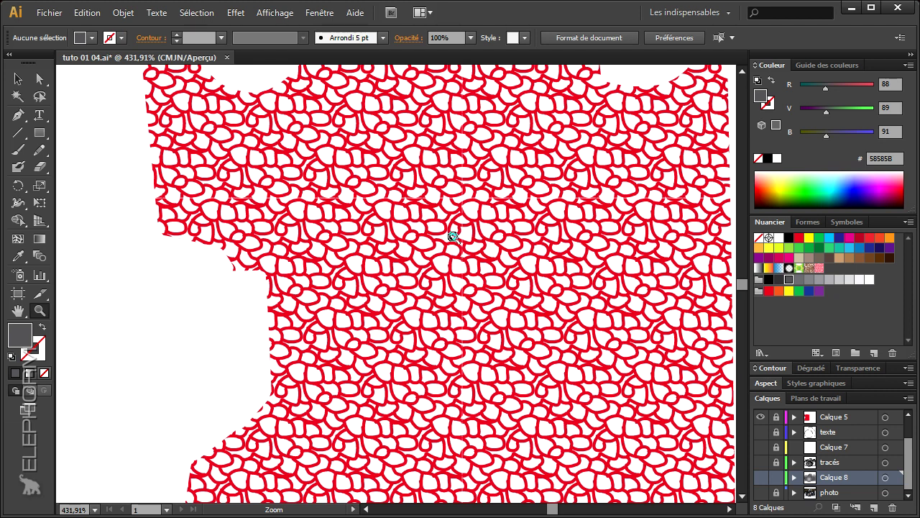
{"action": "left_click_drag", "start_coordinate": [392, 271], "coordinate": [644, 260]}
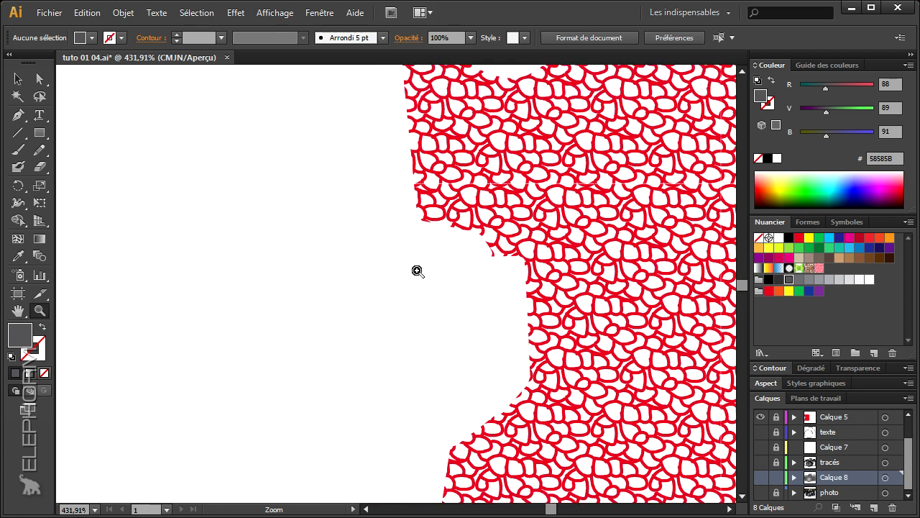
Set up the Pencil tool with no fill and a red CMJN stroke, ready over a blank part of the artboard.
{"action": "left_click", "coordinate": [40, 78]}
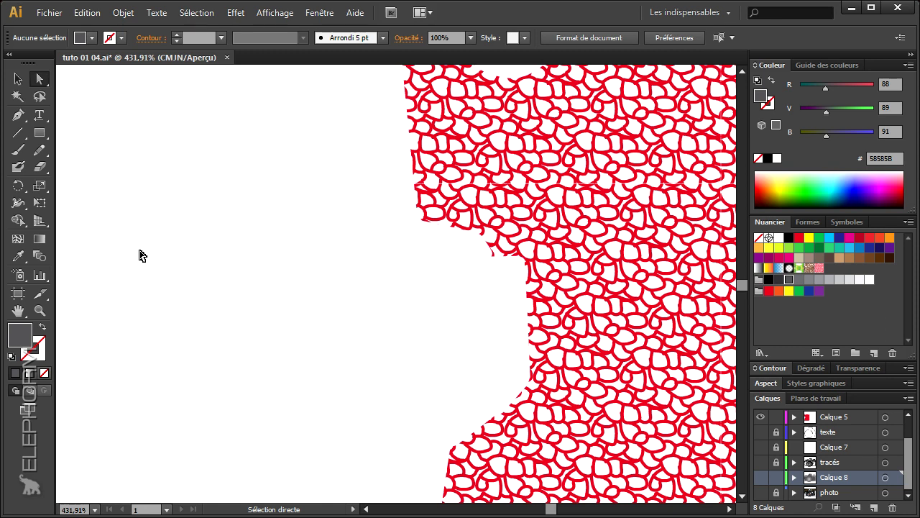
{"action": "key", "text": "z"}
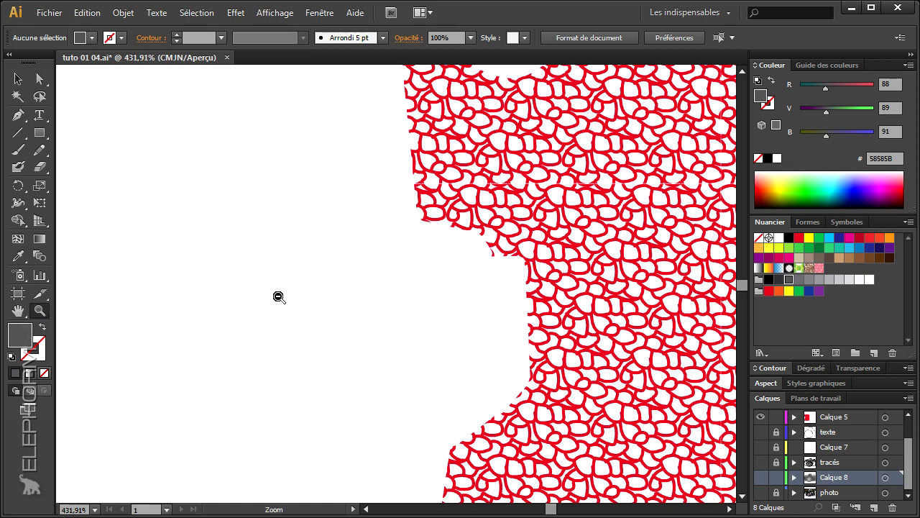
{"action": "left_click", "coordinate": [281, 298], "text": "alt"}
{"action": "left_click", "coordinate": [281, 298], "text": "alt"}
{"action": "left_click", "coordinate": [280, 298], "text": "alt"}
{"action": "left_click", "coordinate": [281, 297], "text": "alt"}
{"action": "left_click", "coordinate": [282, 298], "text": "alt"}
{"action": "left_click_drag", "start_coordinate": [431, 309], "coordinate": [273, 310]}
{"action": "left_click_drag", "start_coordinate": [316, 250], "coordinate": [426, 332]}
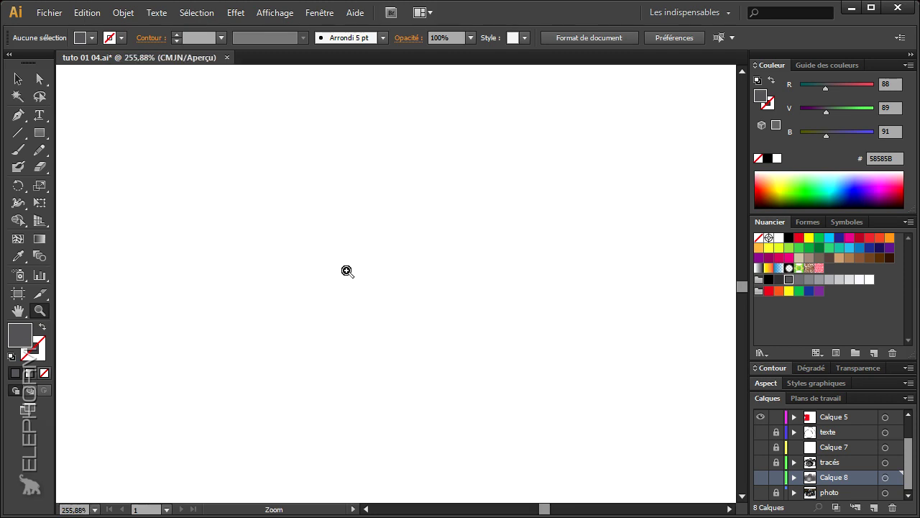
{"action": "left_click", "coordinate": [39, 149]}
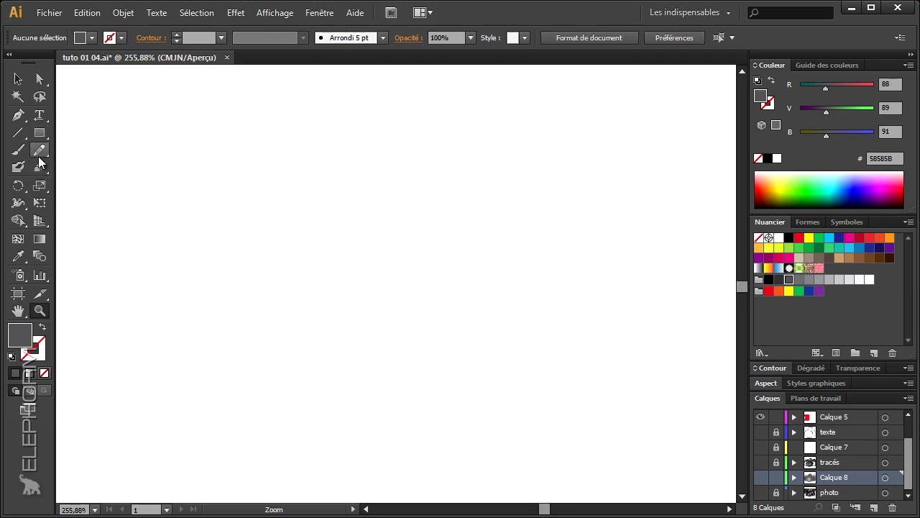
{"action": "left_click", "coordinate": [38, 351]}
{"action": "left_click", "coordinate": [41, 327]}
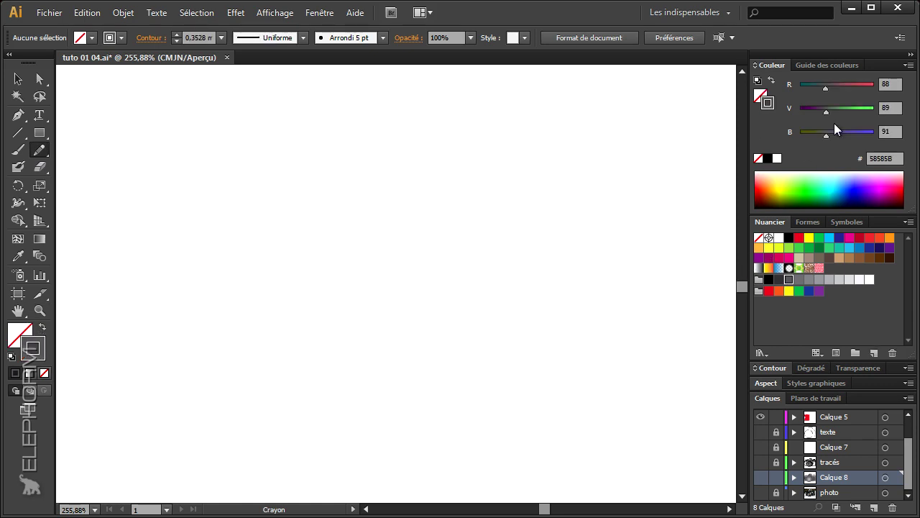
{"action": "left_click", "coordinate": [910, 65]}
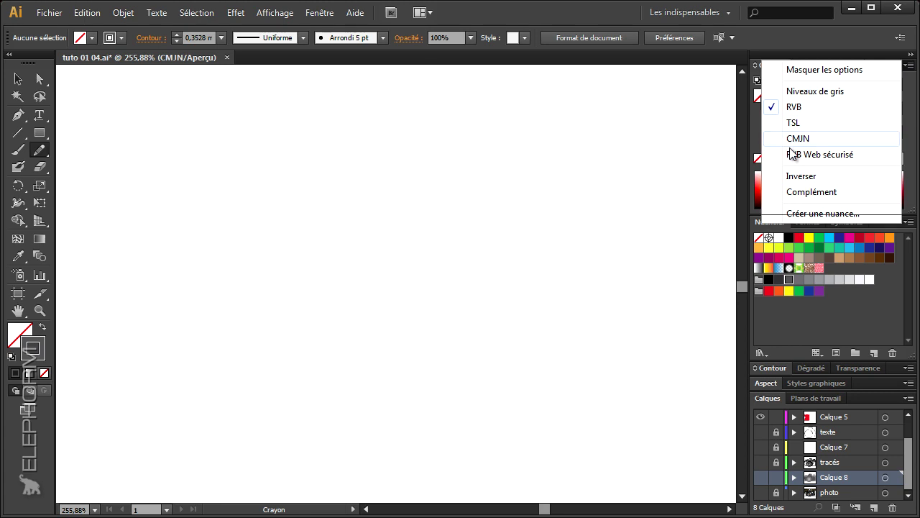
{"action": "left_click", "coordinate": [789, 140]}
{"action": "left_click", "coordinate": [799, 237]}
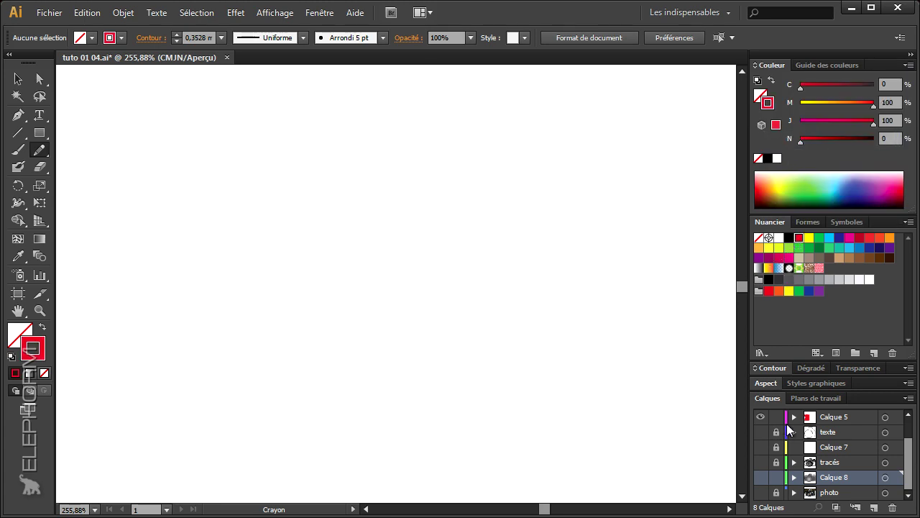
Make layer Calque 5 active and draw a small cluster of loose curved pencil strokes on the blank area.
{"action": "left_click", "coordinate": [832, 418]}
{"action": "mouse_move", "coordinate": [318, 267]}
{"action": "left_mouse_down"}
{"action": "mouse_move", "coordinate": [360, 281]}
{"action": "mouse_move", "coordinate": [348, 316]}
{"action": "left_mouse_up"}
{"action": "mouse_move", "coordinate": [366, 286]}
{"action": "left_mouse_down"}
{"action": "mouse_move", "coordinate": [368, 324]}
{"action": "mouse_move", "coordinate": [348, 336]}
{"action": "mouse_move", "coordinate": [378, 351]}
{"action": "left_mouse_up"}
{"action": "left_click_drag", "start_coordinate": [369, 266], "coordinate": [404, 306]}
{"action": "mouse_move", "coordinate": [351, 249]}
{"action": "left_mouse_down"}
{"action": "mouse_move", "coordinate": [386, 243]}
{"action": "mouse_move", "coordinate": [417, 217]}
{"action": "mouse_move", "coordinate": [475, 282]}
{"action": "mouse_move", "coordinate": [444, 297]}
{"action": "left_mouse_up"}
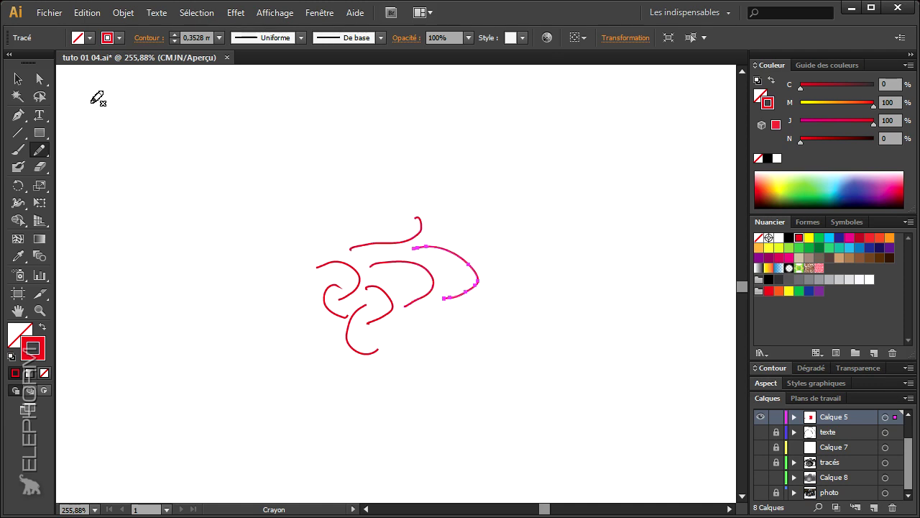
Save all the drawn red curves together as a new pattern swatch and delete the originals from the artboard.
{"action": "left_click", "coordinate": [19, 80]}
{"action": "left_click_drag", "start_coordinate": [283, 191], "coordinate": [549, 380]}
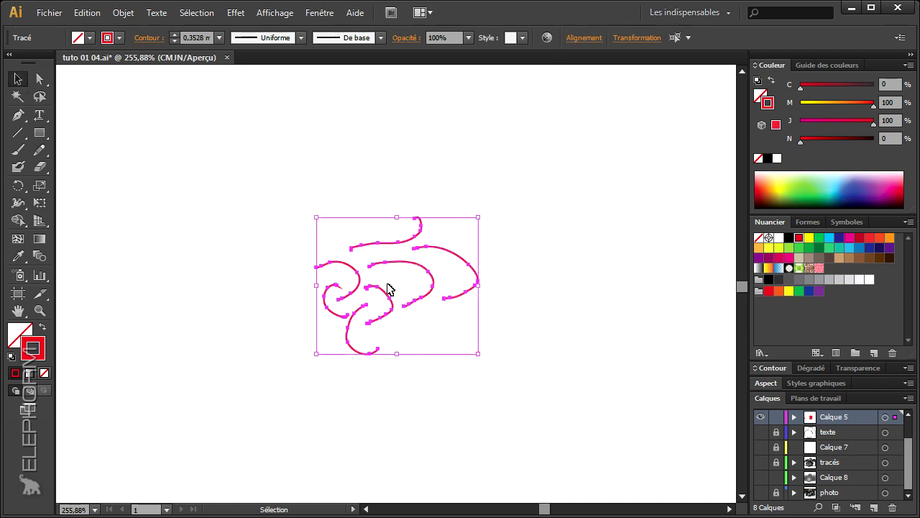
{"action": "mouse_move", "coordinate": [383, 296]}
{"action": "left_mouse_down"}
{"action": "mouse_move", "coordinate": [729, 323]}
{"action": "mouse_move", "coordinate": [842, 282]}
{"action": "mouse_move", "coordinate": [843, 270]}
{"action": "mouse_move", "coordinate": [855, 302]}
{"action": "left_mouse_up"}
{"action": "key", "text": "Delete"}
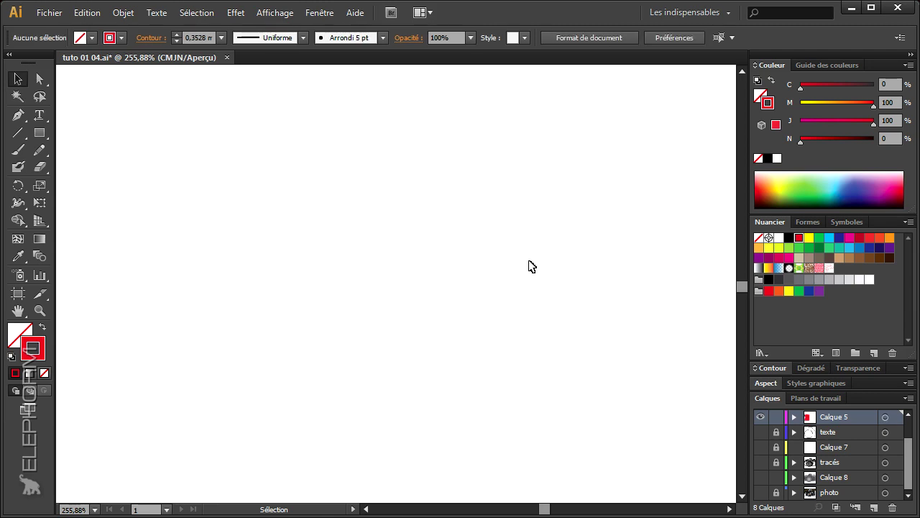
Open the new pattern swatch for editing and move the pattern options clear of the central tile.
{"action": "double_click", "coordinate": [828, 270]}
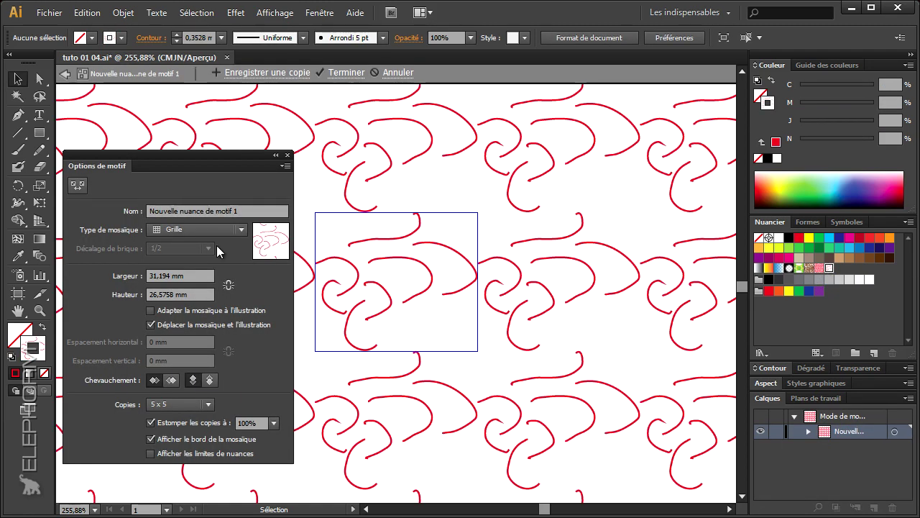
{"action": "left_click_drag", "start_coordinate": [169, 154], "coordinate": [182, 129]}
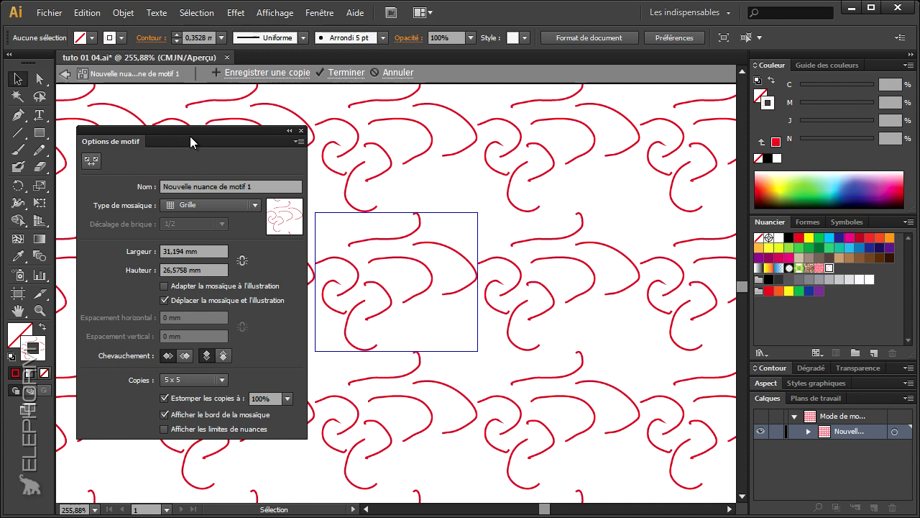
{"action": "left_click_drag", "start_coordinate": [187, 134], "coordinate": [189, 119]}
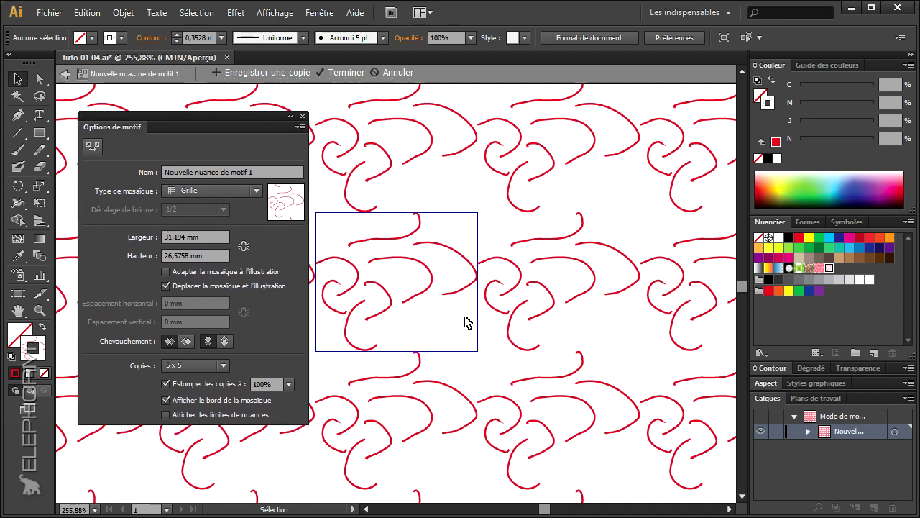
{"action": "key", "text": "space"}
{"action": "left_click_drag", "start_coordinate": [371, 292], "coordinate": [439, 327]}
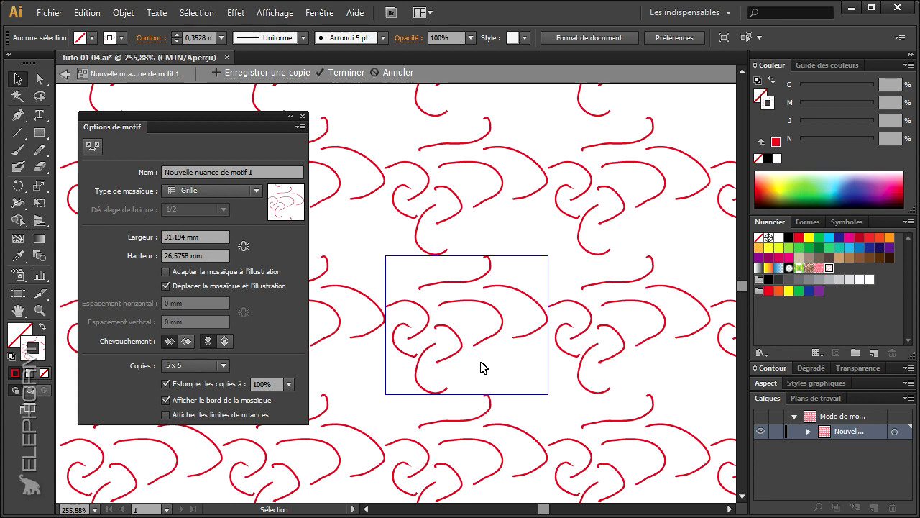
Draw extra pencil strokes in the empty lower part of the pattern tile and set their stroke color to red.
{"action": "left_click", "coordinate": [39, 151]}
{"action": "mouse_move", "coordinate": [486, 362]}
{"action": "left_mouse_down"}
{"action": "mouse_move", "coordinate": [514, 357]}
{"action": "mouse_move", "coordinate": [515, 376]}
{"action": "mouse_move", "coordinate": [502, 385]}
{"action": "left_mouse_up"}
{"action": "mouse_move", "coordinate": [512, 276]}
{"action": "left_mouse_down"}
{"action": "mouse_move", "coordinate": [521, 315]}
{"action": "mouse_move", "coordinate": [486, 319]}
{"action": "mouse_move", "coordinate": [475, 358]}
{"action": "mouse_move", "coordinate": [498, 376]}
{"action": "left_mouse_up"}
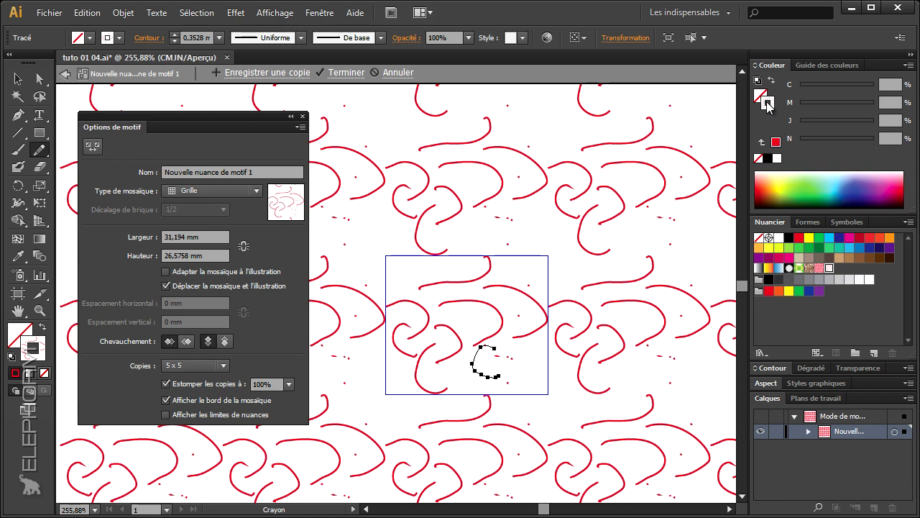
{"action": "left_click", "coordinate": [800, 244]}
Fill the remaining gaps inside the tile and across its edges with more curved red pencil strokes.
{"action": "mouse_move", "coordinate": [496, 354]}
{"action": "left_mouse_down"}
{"action": "mouse_move", "coordinate": [524, 369]}
{"action": "mouse_move", "coordinate": [500, 380]}
{"action": "left_mouse_up"}
{"action": "left_click_drag", "start_coordinate": [397, 277], "coordinate": [432, 256]}
{"action": "mouse_move", "coordinate": [534, 249]}
{"action": "left_mouse_down"}
{"action": "mouse_move", "coordinate": [527, 273]}
{"action": "mouse_move", "coordinate": [553, 261]}
{"action": "mouse_move", "coordinate": [527, 248]}
{"action": "left_mouse_up"}
{"action": "left_click_drag", "start_coordinate": [465, 310], "coordinate": [541, 325]}
{"action": "mouse_move", "coordinate": [408, 215]}
{"action": "left_mouse_down"}
{"action": "mouse_move", "coordinate": [477, 237]}
{"action": "mouse_move", "coordinate": [631, 253]}
{"action": "mouse_move", "coordinate": [468, 291]}
{"action": "mouse_move", "coordinate": [469, 320]}
{"action": "mouse_move", "coordinate": [422, 341]}
{"action": "mouse_move", "coordinate": [448, 362]}
{"action": "mouse_move", "coordinate": [514, 366]}
{"action": "mouse_move", "coordinate": [468, 375]}
{"action": "left_mouse_up"}
{"action": "left_click_drag", "start_coordinate": [484, 414], "coordinate": [477, 394]}
{"action": "left_click_drag", "start_coordinate": [408, 382], "coordinate": [447, 386]}
{"action": "left_click_drag", "start_coordinate": [493, 291], "coordinate": [544, 290]}
{"action": "mouse_move", "coordinate": [565, 352]}
{"action": "left_mouse_down"}
{"action": "mouse_move", "coordinate": [539, 354]}
{"action": "mouse_move", "coordinate": [551, 381]}
{"action": "left_mouse_up"}
{"action": "left_click_drag", "start_coordinate": [484, 389], "coordinate": [517, 407]}
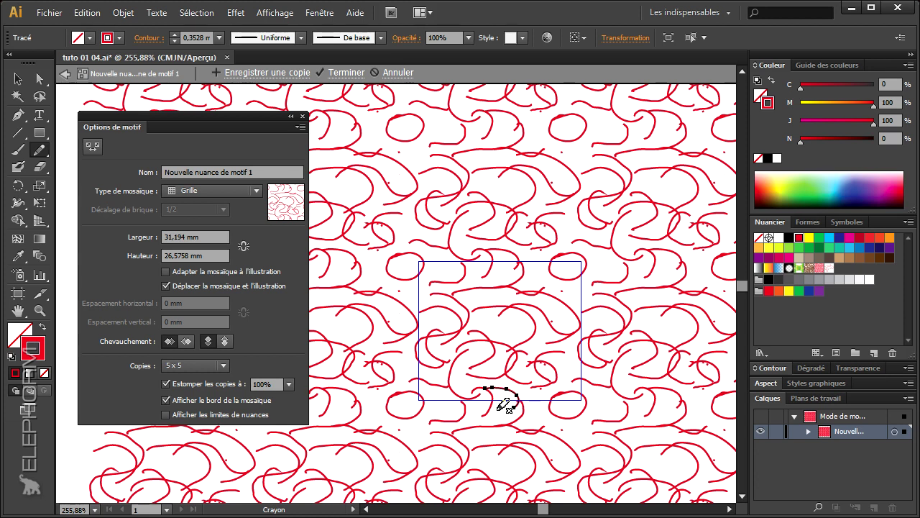
Set the tile type to Brique par rangée and try the brick offsets 1/4, 1/3, 1/2 and 2/3.
{"action": "left_click_drag", "start_coordinate": [504, 332], "coordinate": [527, 383]}
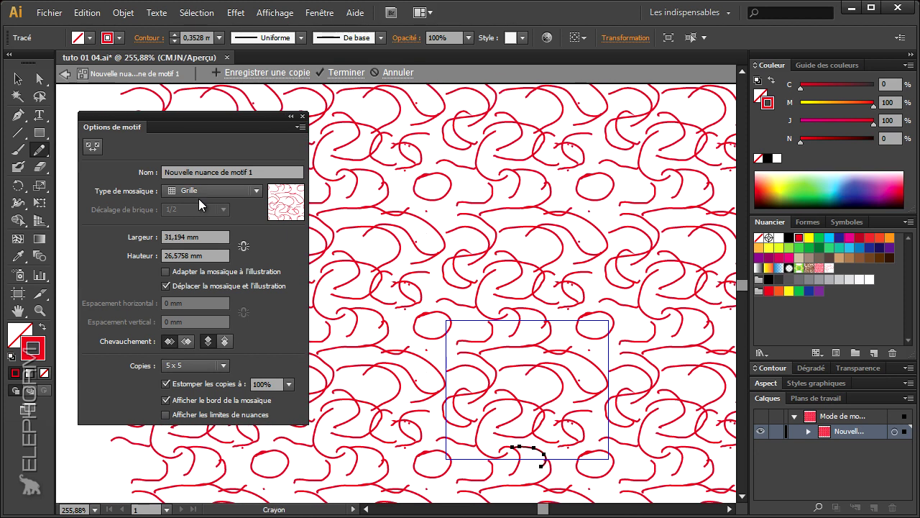
{"action": "left_click", "coordinate": [257, 193]}
{"action": "left_click", "coordinate": [212, 223]}
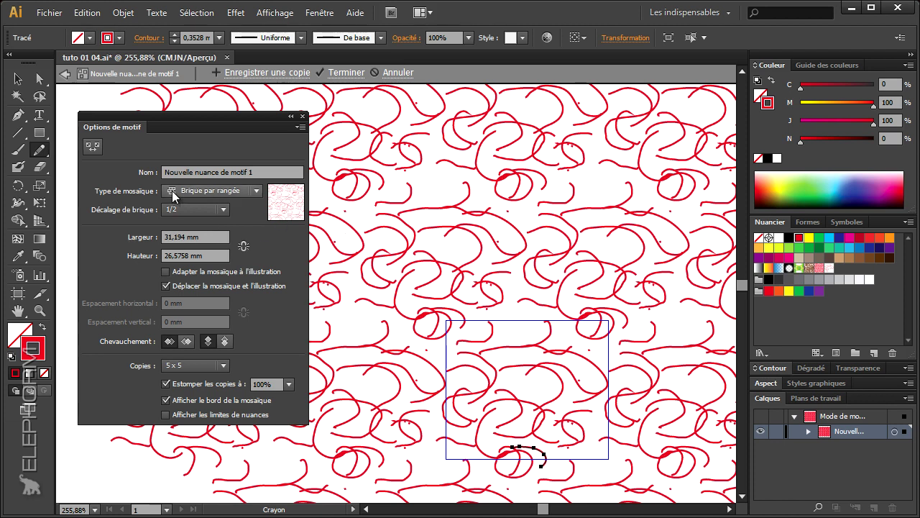
{"action": "left_click", "coordinate": [222, 209]}
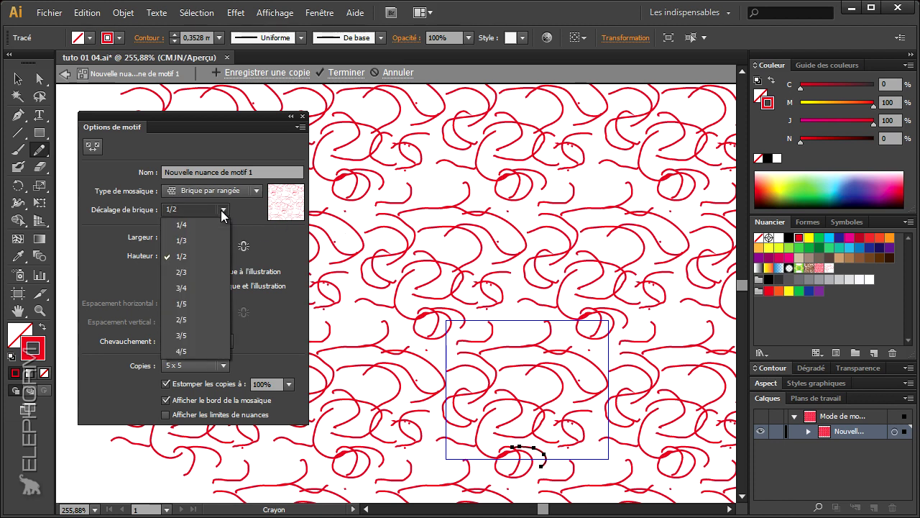
{"action": "left_click", "coordinate": [192, 225]}
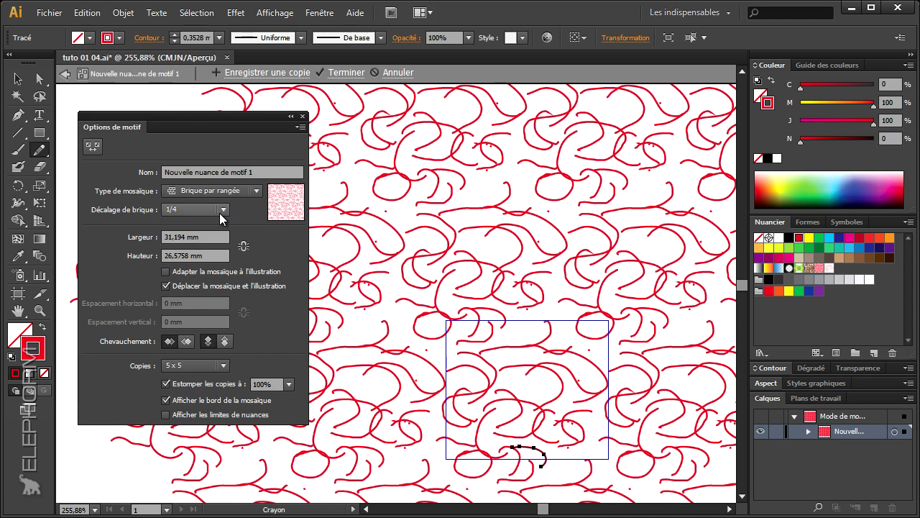
{"action": "left_click", "coordinate": [219, 211]}
{"action": "left_click", "coordinate": [188, 242]}
{"action": "left_click", "coordinate": [207, 208]}
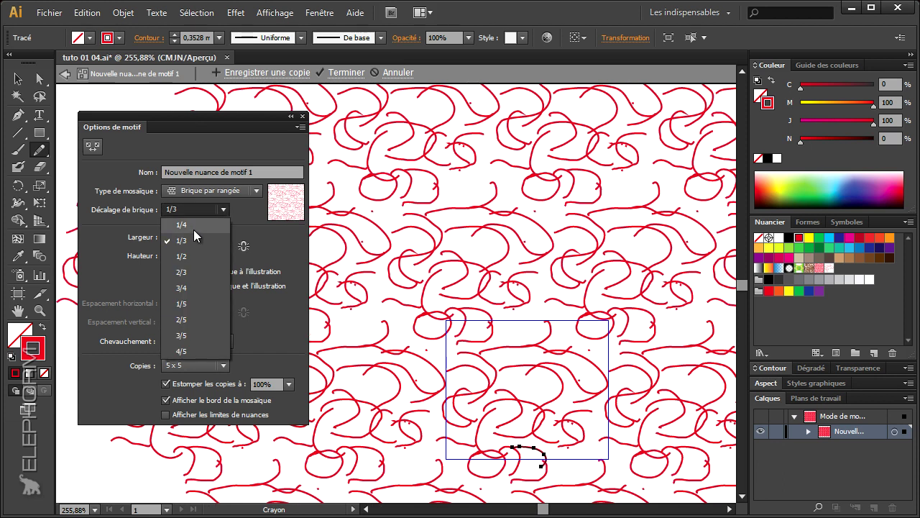
{"action": "left_click", "coordinate": [191, 255]}
{"action": "left_click", "coordinate": [222, 209]}
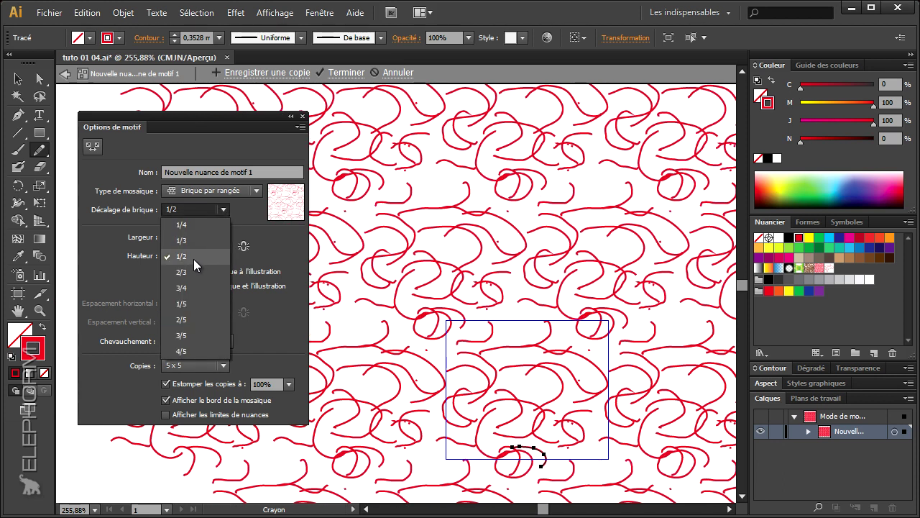
{"action": "left_click", "coordinate": [188, 272]}
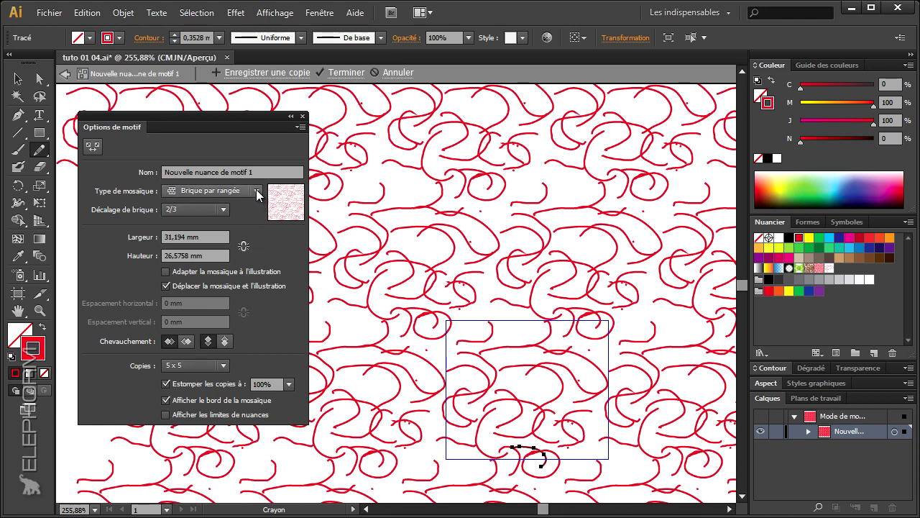
Try the tile types Brique par colonne, Hex par colonne and Hex par rangée on the pattern.
{"action": "left_click", "coordinate": [257, 189]}
{"action": "left_click", "coordinate": [208, 239]}
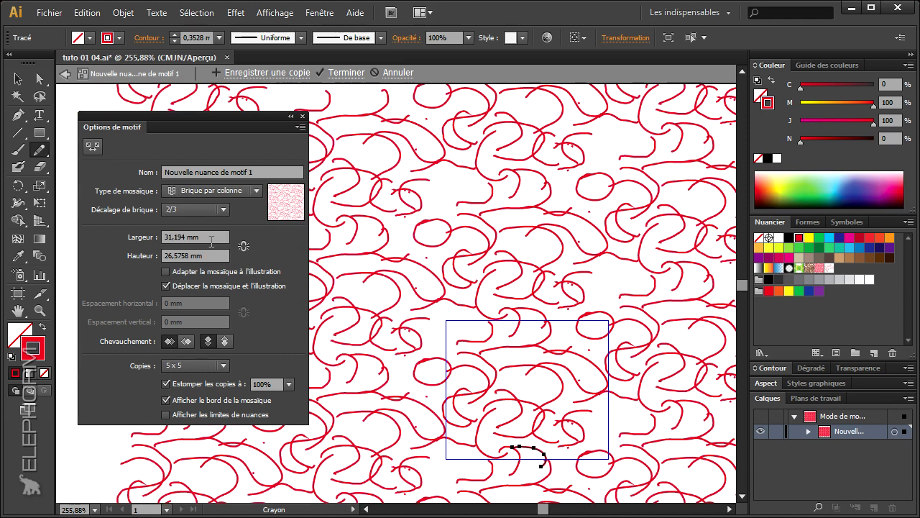
{"action": "left_click", "coordinate": [256, 192]}
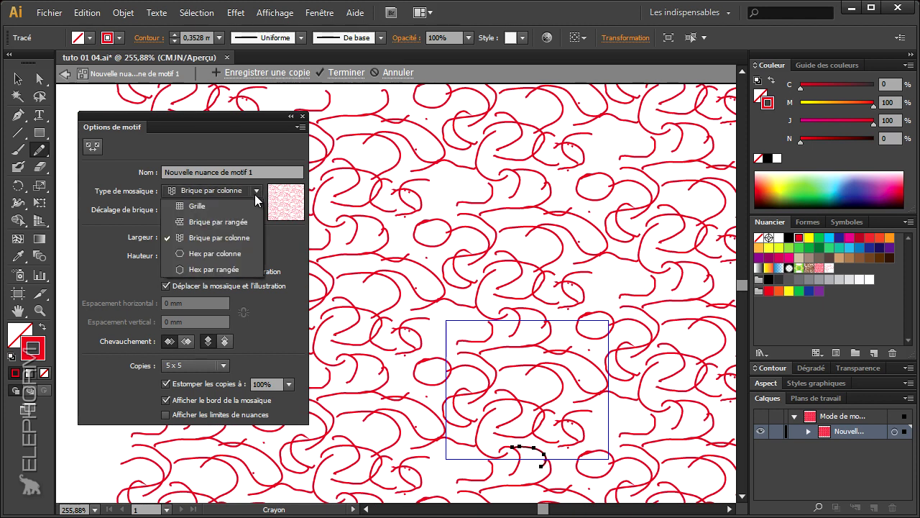
{"action": "left_click", "coordinate": [231, 256]}
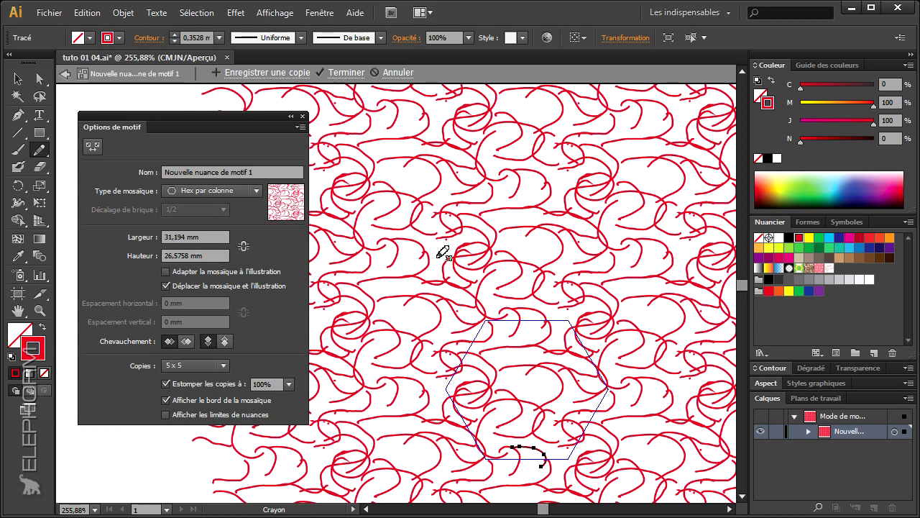
{"action": "left_click", "coordinate": [254, 191]}
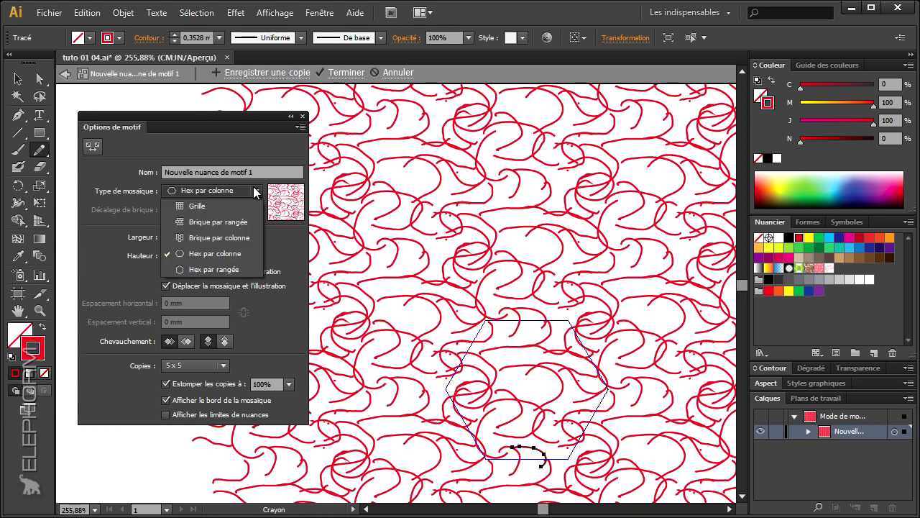
{"action": "left_click", "coordinate": [215, 269]}
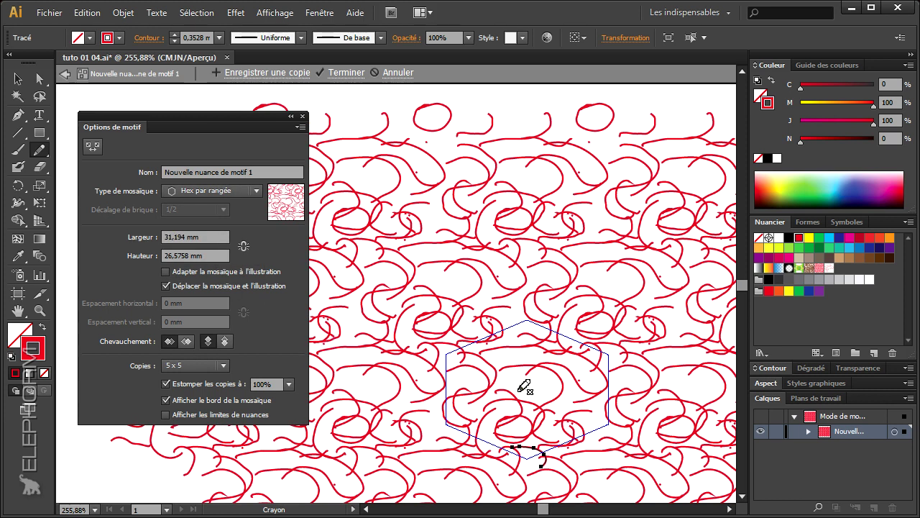
Switch the pattern's tile type back to Brique par rangée.
{"action": "left_click", "coordinate": [256, 194]}
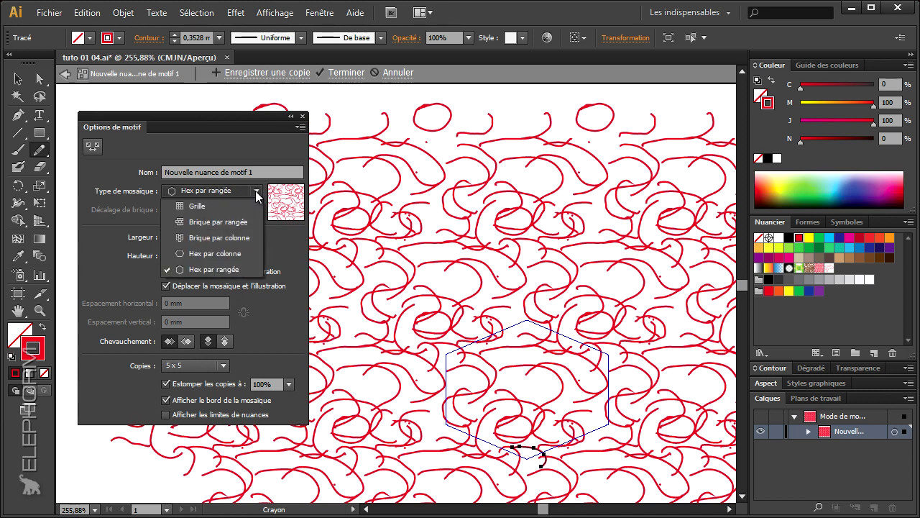
{"action": "left_click", "coordinate": [208, 225]}
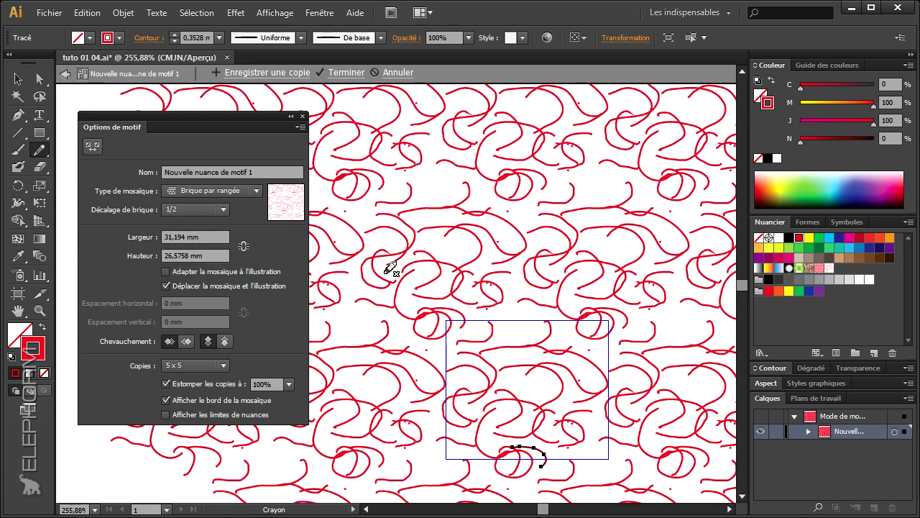
Set the leather-grain pattern's tile type to Grille and inspect the repeated strokes.
{"action": "left_click", "coordinate": [257, 190]}
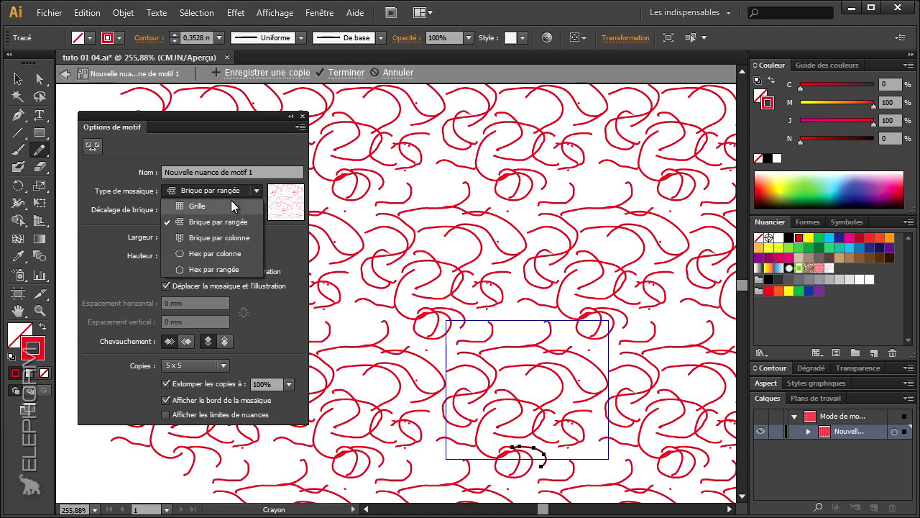
{"action": "left_click", "coordinate": [215, 204]}
{"action": "key", "text": "space"}
{"action": "left_click_drag", "start_coordinate": [436, 323], "coordinate": [398, 250]}
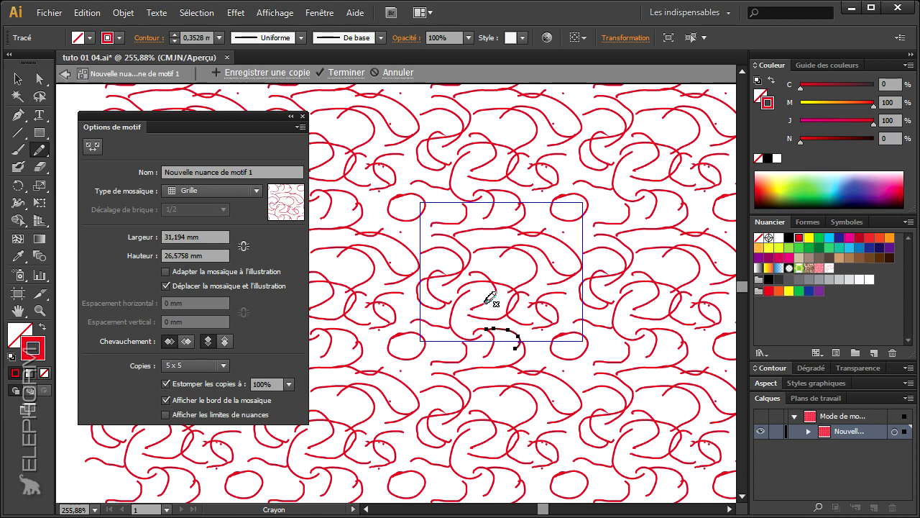
{"action": "key", "text": "space"}
{"action": "mouse_move", "coordinate": [520, 252]}
{"action": "left_mouse_down"}
{"action": "mouse_move", "coordinate": [543, 281]}
{"action": "mouse_move", "coordinate": [545, 268]}
{"action": "left_mouse_up"}
{"action": "key", "text": "space"}
{"action": "left_click_drag", "start_coordinate": [427, 275], "coordinate": [483, 266]}
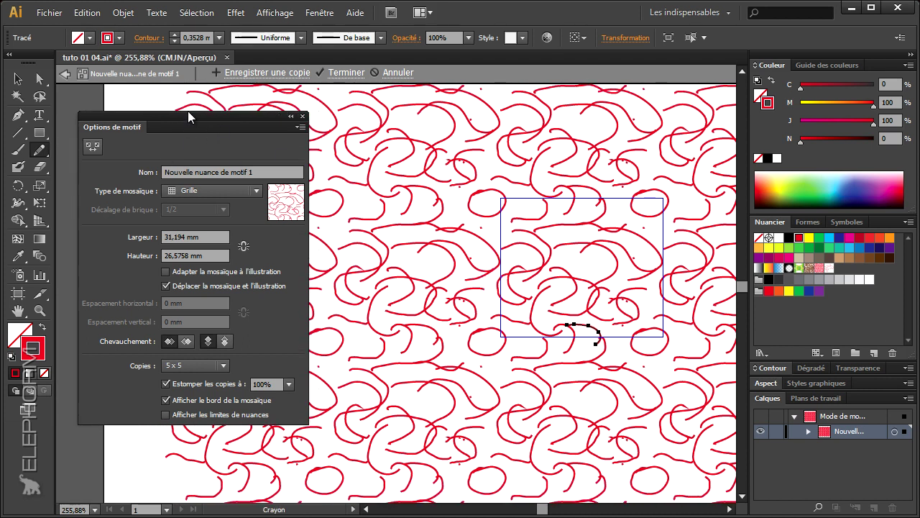
Close the tuto 01 04.ai document, accepting expansion of the pattern's live content and discarding the changes.
{"action": "left_click", "coordinate": [227, 58]}
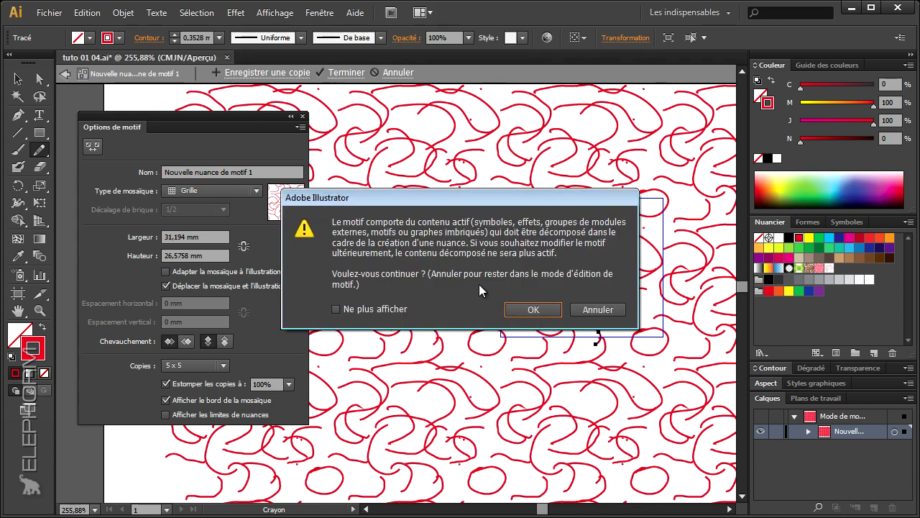
{"action": "left_click", "coordinate": [528, 309]}
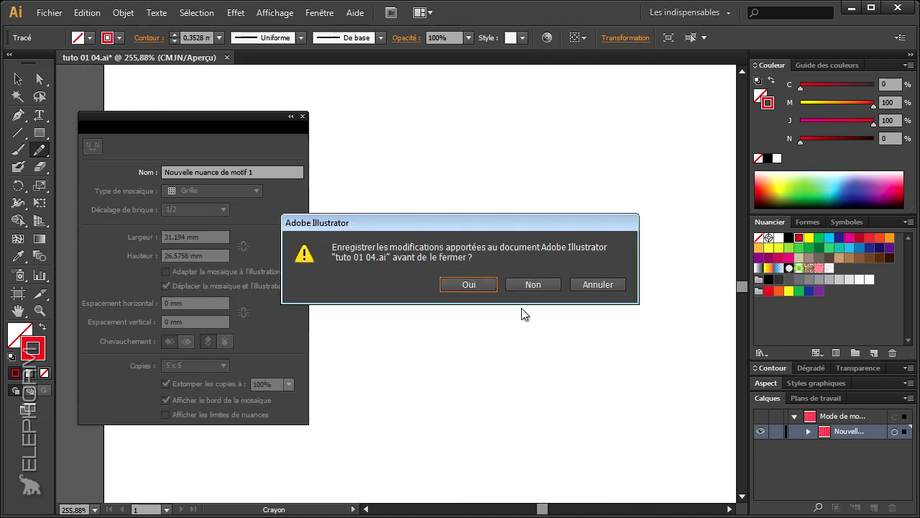
{"action": "left_click", "coordinate": [505, 283]}
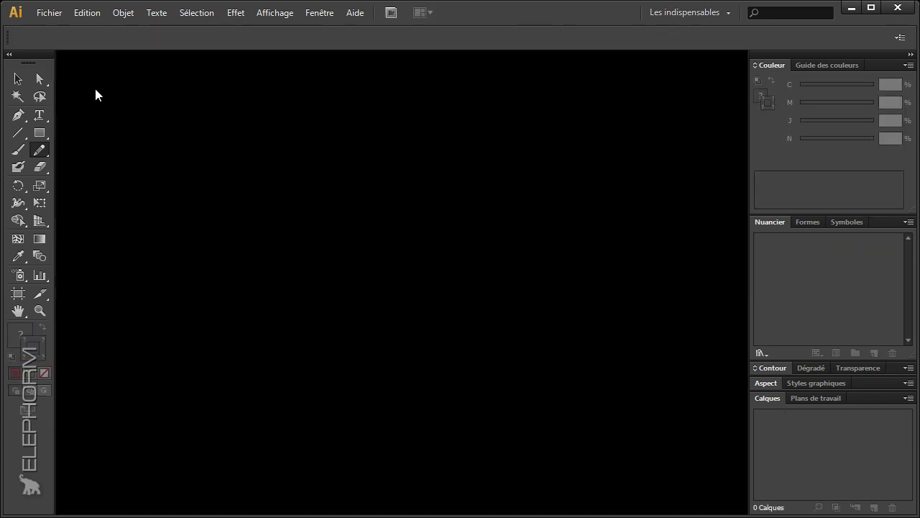
Open the file tuto 02 01 from the tuto 02 folder.
{"action": "left_click", "coordinate": [51, 14]}
{"action": "left_click", "coordinate": [64, 60]}
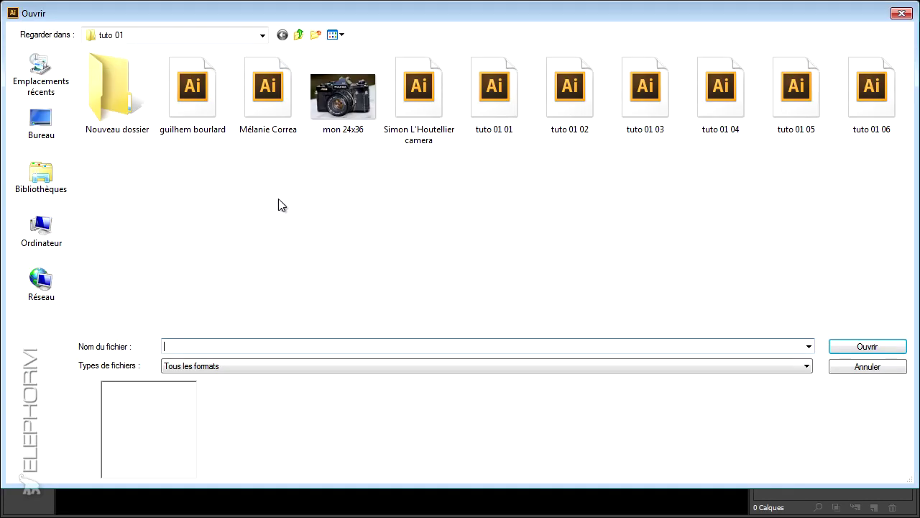
{"action": "left_click", "coordinate": [298, 35]}
{"action": "double_click", "coordinate": [100, 114]}
{"action": "left_click", "coordinate": [103, 74]}
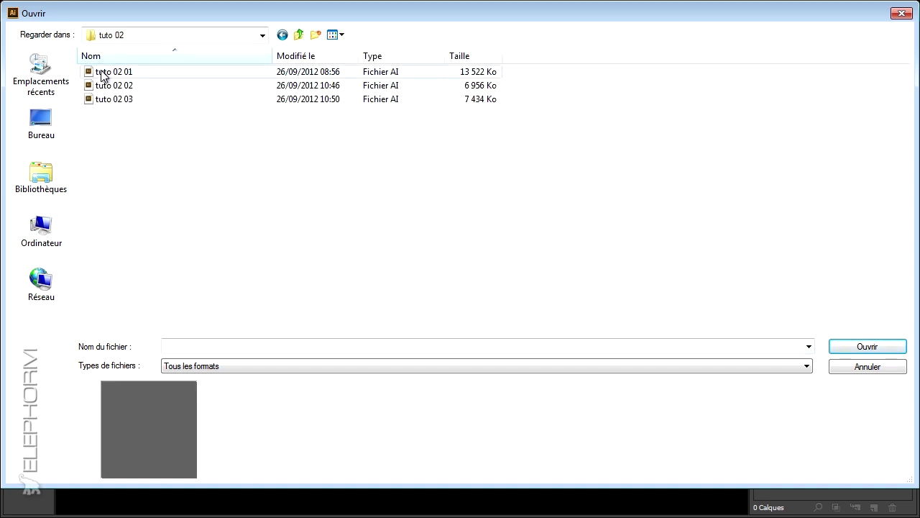
{"action": "left_click", "coordinate": [835, 349]}
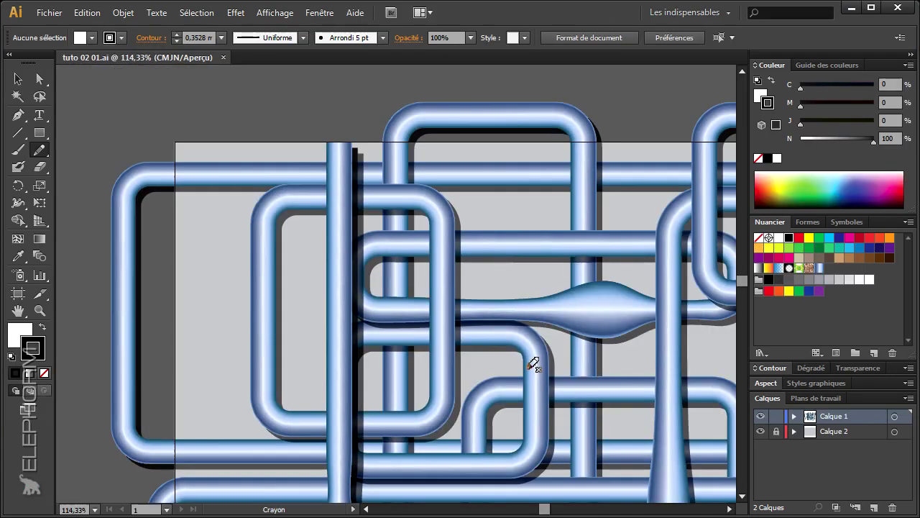
Hide the tube artwork on layer Calque 1 so only the grey background is shown.
{"action": "left_click", "coordinate": [39, 311]}
{"action": "left_click", "coordinate": [448, 294], "text": "alt"}
{"action": "left_click_drag", "start_coordinate": [508, 284], "coordinate": [506, 223]}
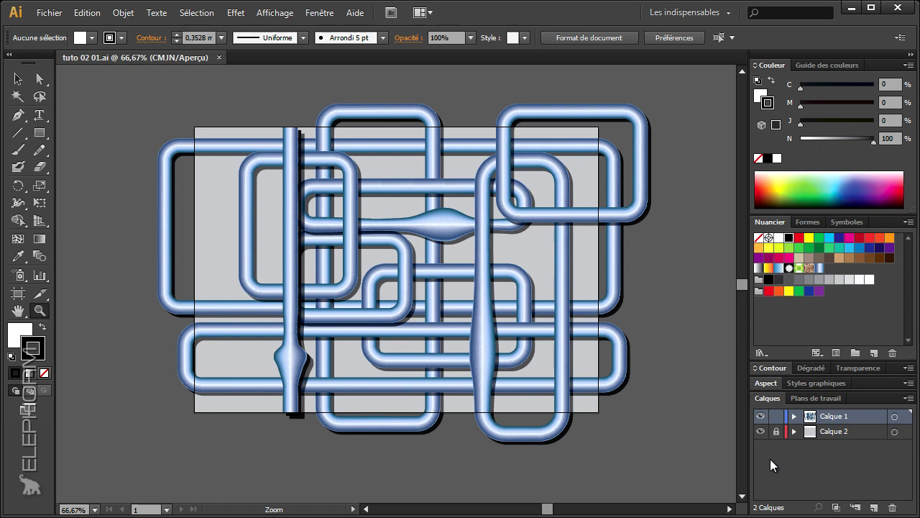
{"action": "left_click", "coordinate": [760, 417]}
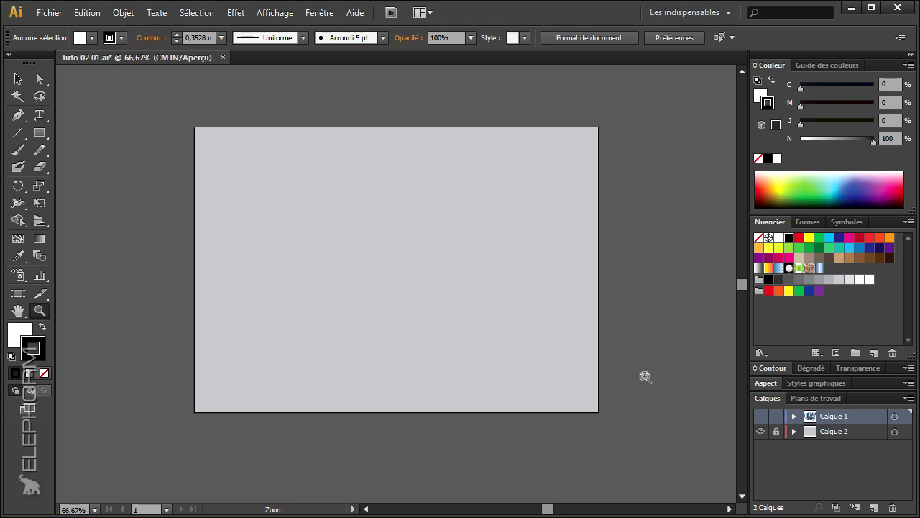
Resize the artboard to 100 mm wide and 100 mm high, with its Y position at 100 mm.
{"action": "left_click", "coordinate": [18, 293]}
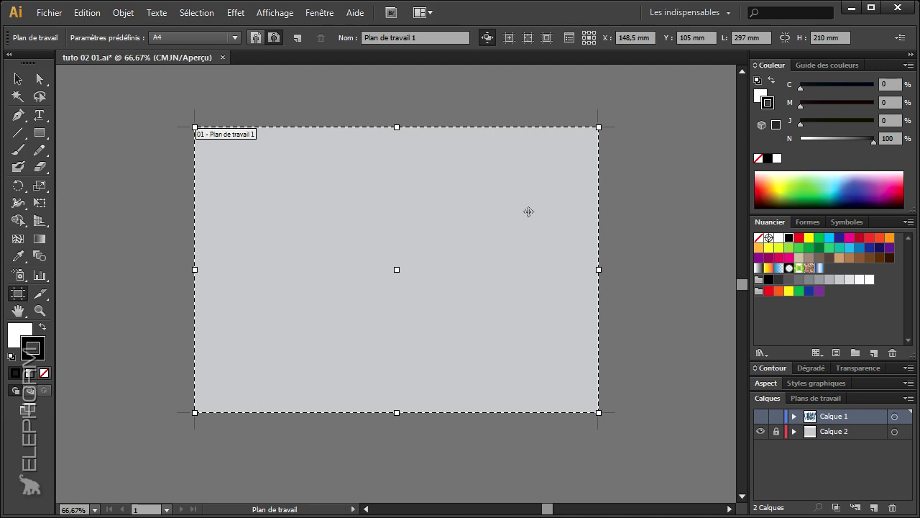
{"action": "left_click", "coordinate": [710, 39]}
{"action": "type", "text": "100"}
{"action": "key", "text": "Tab"}
{"action": "type", "text": "100"}
{"action": "key", "text": "Tab"}
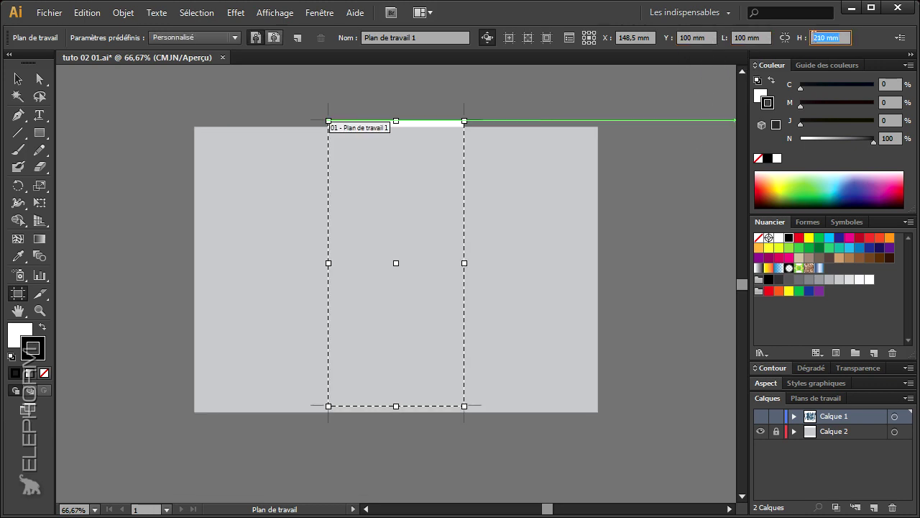
{"action": "type", "text": "100"}
{"action": "key", "text": "Return"}
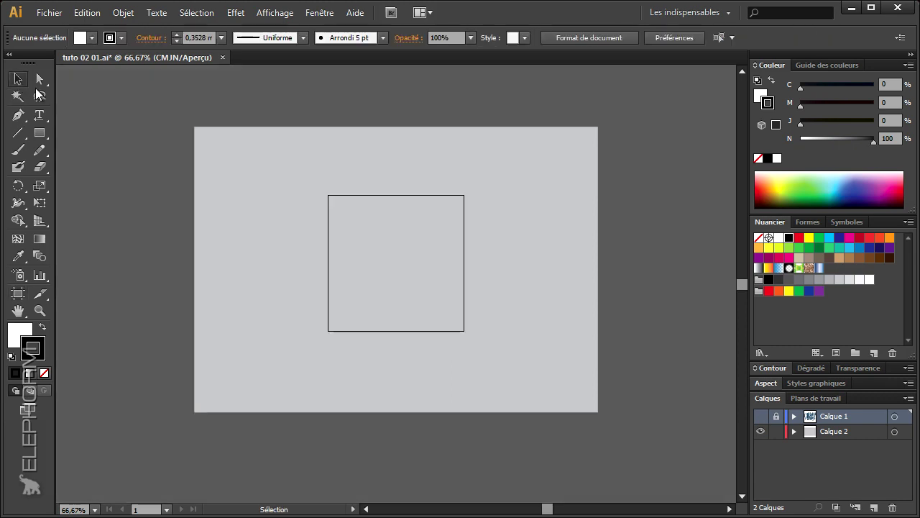
Delete the large grey background rectangle on layer Calque 2.
{"action": "left_click", "coordinate": [18, 79]}
{"action": "left_click", "coordinate": [255, 279]}
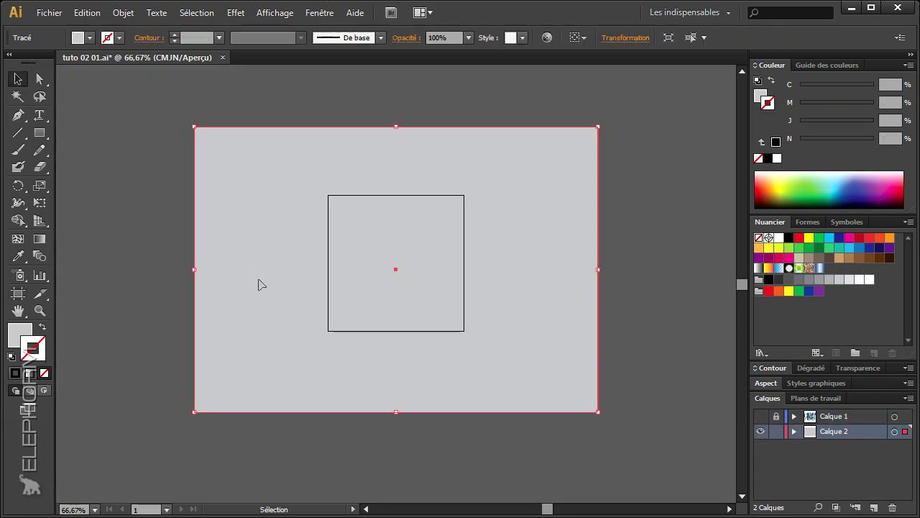
{"action": "key", "text": "Delete"}
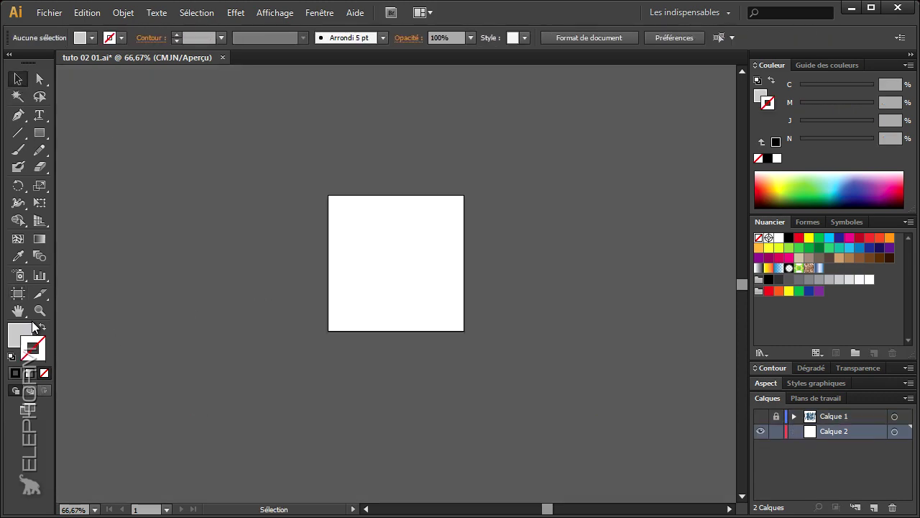
Prepare the Rectangle tool with a dark blue-grey fill of C 15, M 0, J 0, N 70 and no stroke.
{"action": "left_click", "coordinate": [42, 327]}
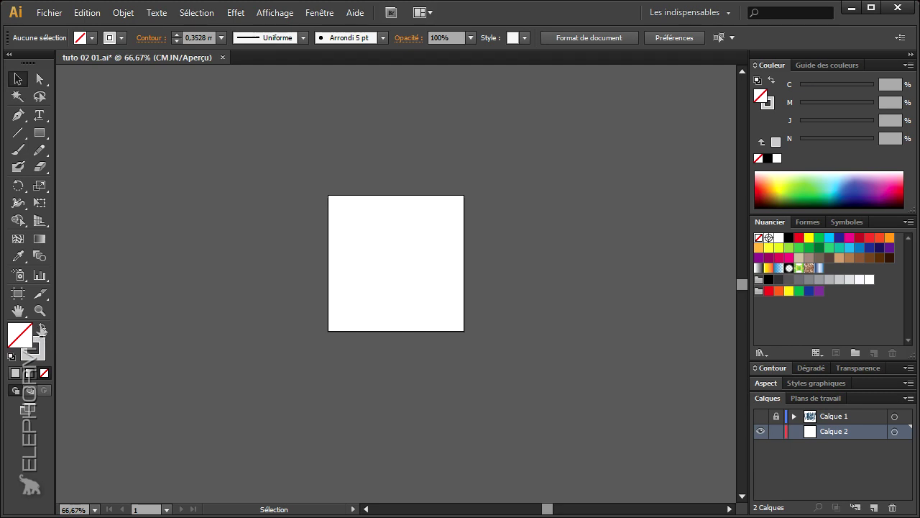
{"action": "left_click", "coordinate": [39, 329]}
{"action": "key", "text": "z"}
{"action": "left_click_drag", "start_coordinate": [289, 174], "coordinate": [510, 369]}
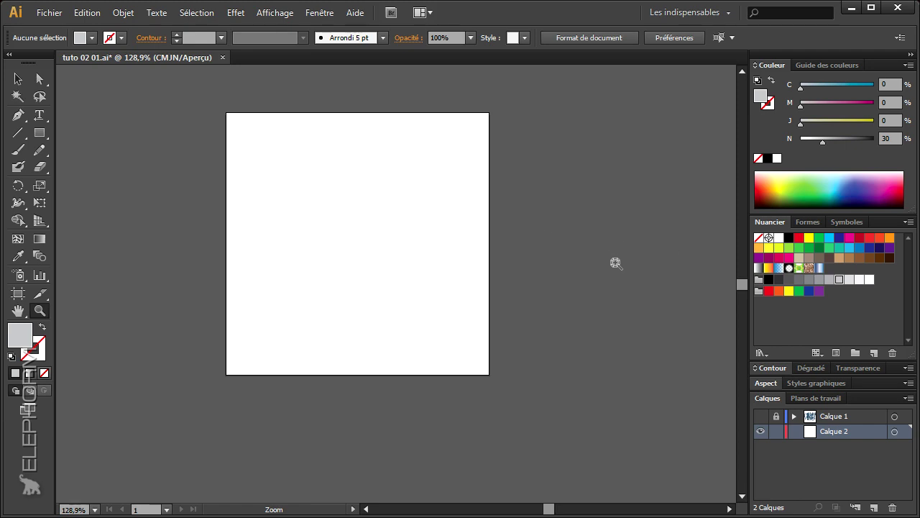
{"action": "left_click", "coordinate": [39, 133]}
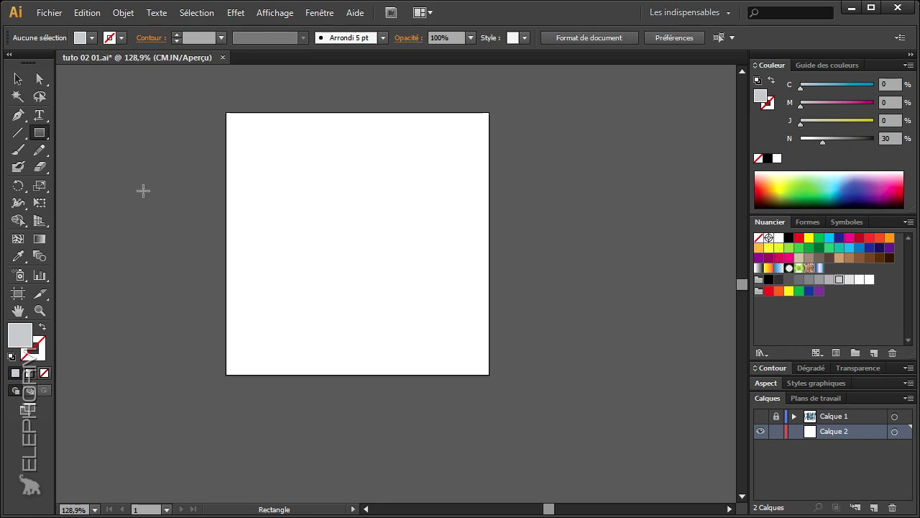
{"action": "left_click", "coordinate": [799, 279]}
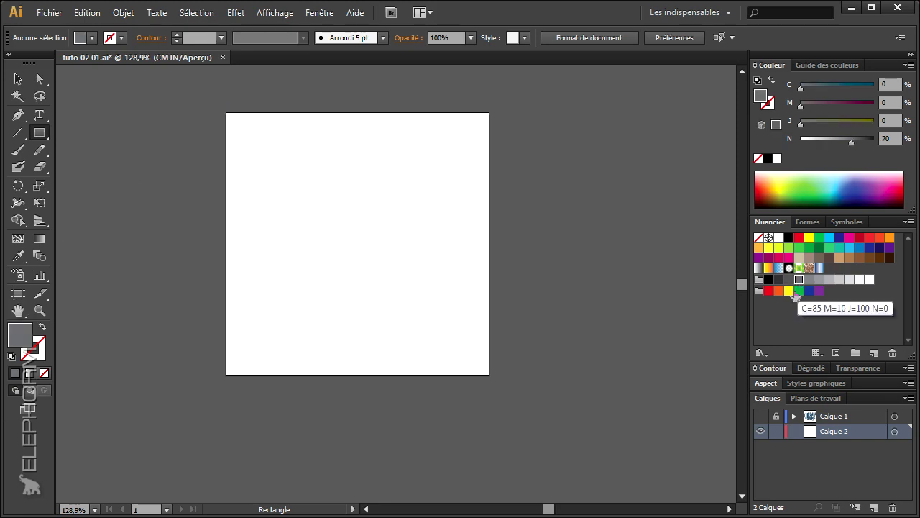
{"action": "left_click", "coordinate": [807, 87]}
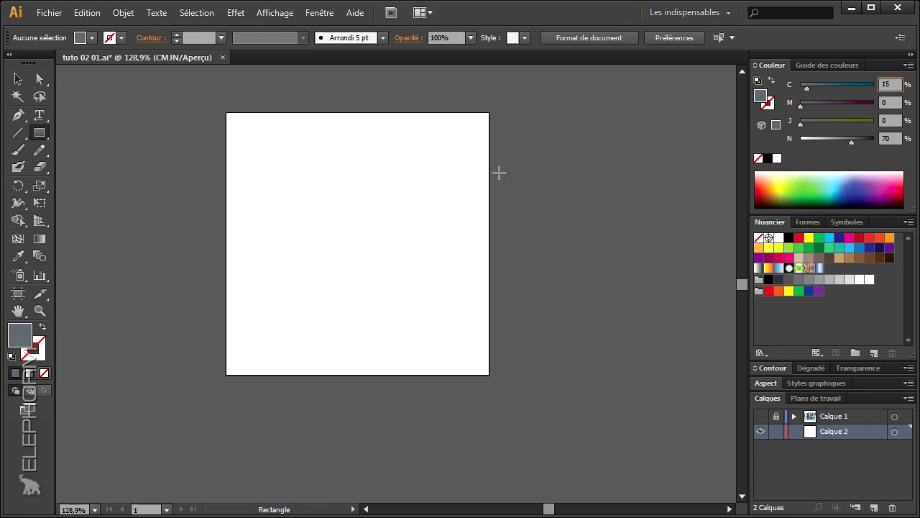
Draw two dark squares filling the upper-left and lower-right quarters of the artboard, and deselect them.
{"action": "left_click_drag", "start_coordinate": [226, 112], "coordinate": [355, 245]}
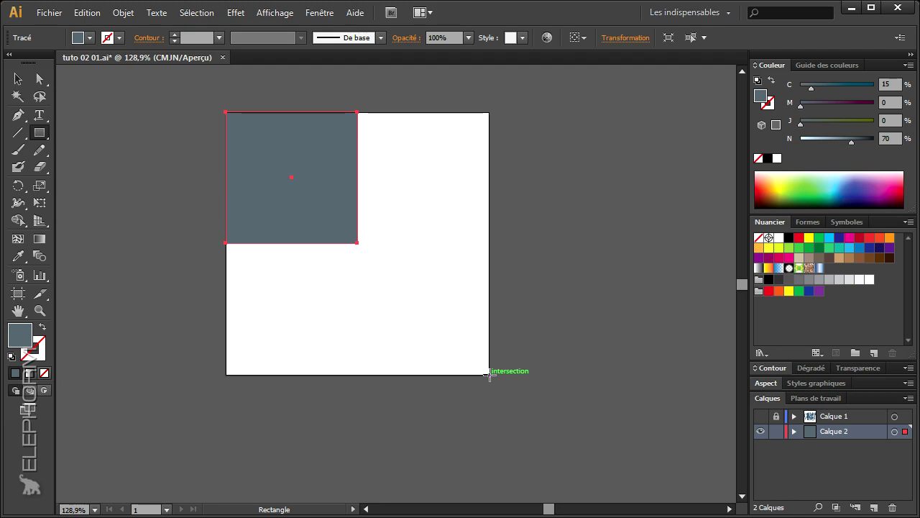
{"action": "left_click_drag", "start_coordinate": [489, 373], "coordinate": [357, 243]}
{"action": "left_click", "coordinate": [39, 79]}
{"action": "left_click", "coordinate": [82, 137]}
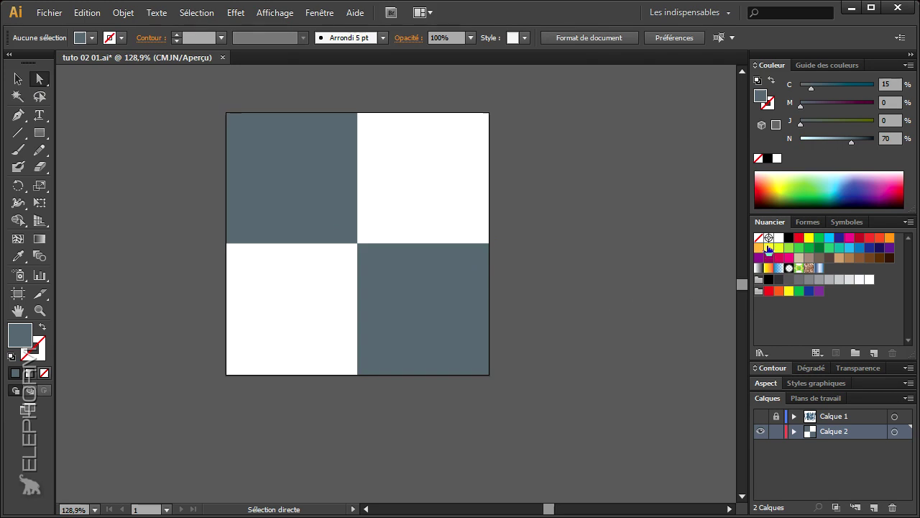
Set the Rectangle tool's fill to a light blue-grey of C 10, M 0, J 0, N 40.
{"action": "left_click", "coordinate": [830, 280]}
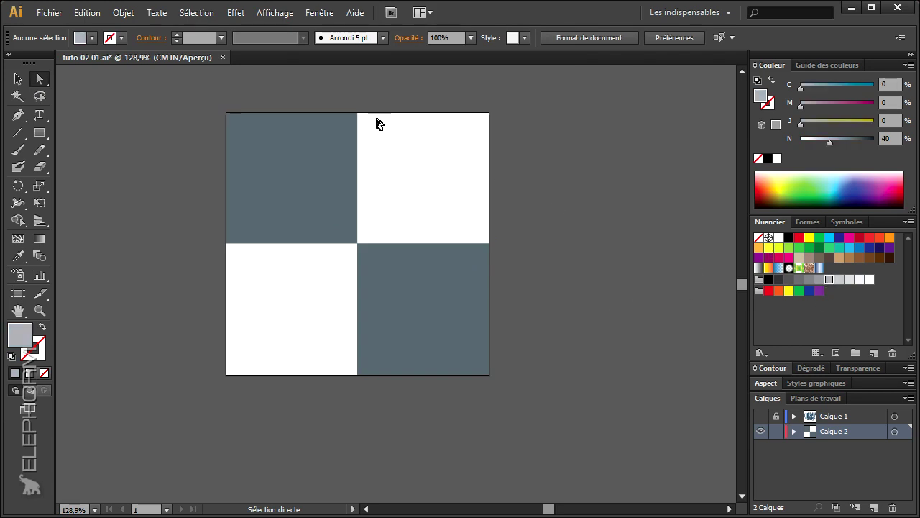
{"action": "left_click", "coordinate": [40, 133]}
{"action": "left_click", "coordinate": [888, 85]}
{"action": "key", "text": "Return"}
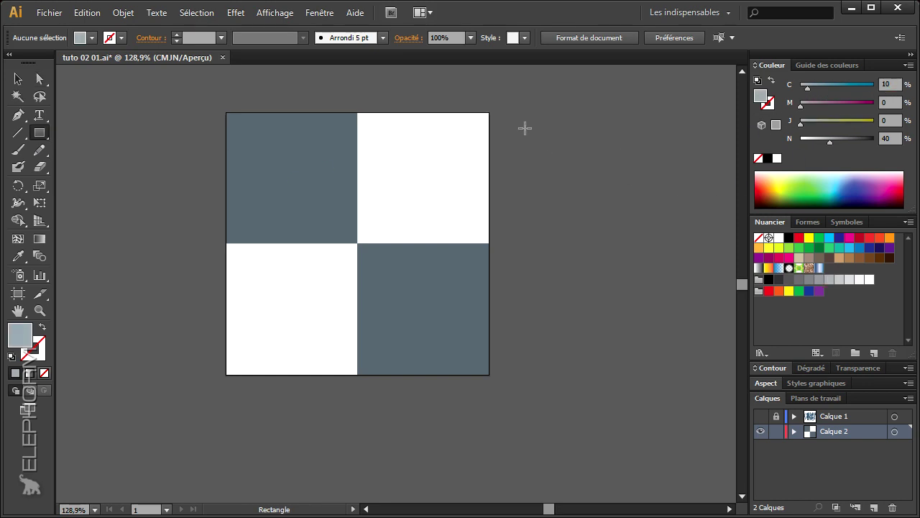
Draw two light squares filling the upper-right and lower-left quarters of the artboard, and deselect them.
{"action": "left_click_drag", "start_coordinate": [486, 114], "coordinate": [357, 244]}
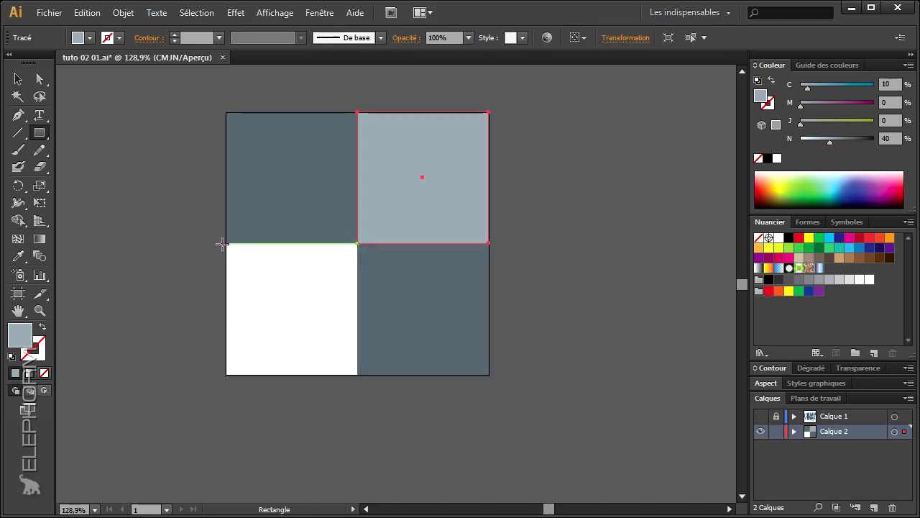
{"action": "left_click_drag", "start_coordinate": [227, 244], "coordinate": [356, 375]}
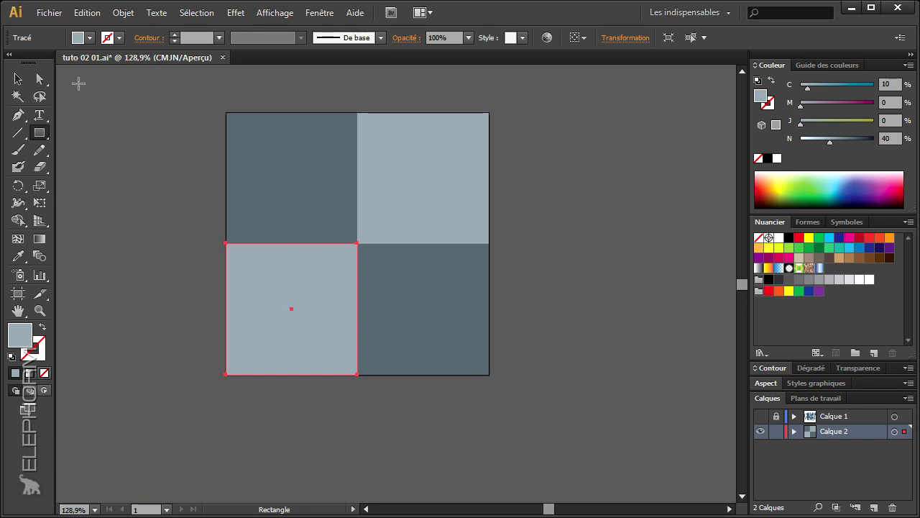
{"action": "left_click", "coordinate": [40, 82]}
{"action": "left_click", "coordinate": [143, 185]}
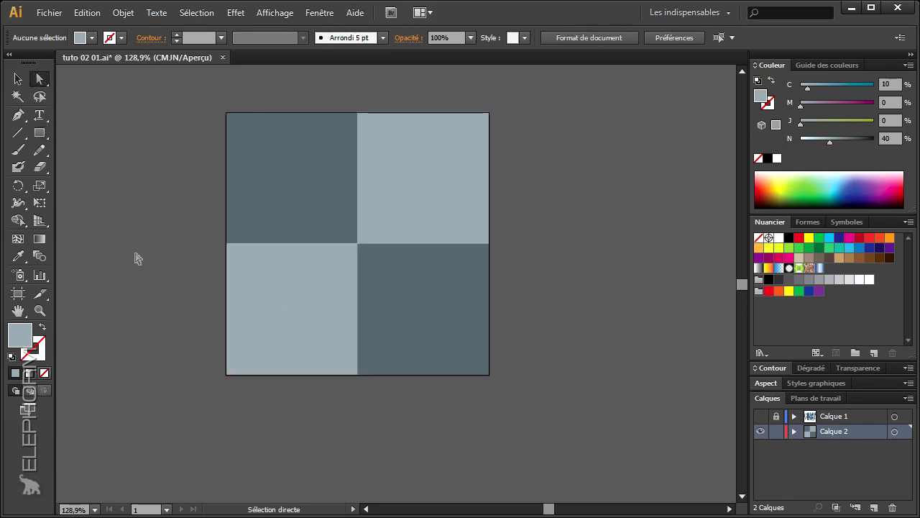
Add the four checkerboard squares together to the swatches as a new pattern and open it for editing.
{"action": "key", "text": "space"}
{"action": "mouse_move", "coordinate": [405, 266]}
{"action": "left_mouse_down"}
{"action": "mouse_move", "coordinate": [427, 288]}
{"action": "mouse_move", "coordinate": [416, 274]}
{"action": "left_mouse_up"}
{"action": "left_click", "coordinate": [18, 79]}
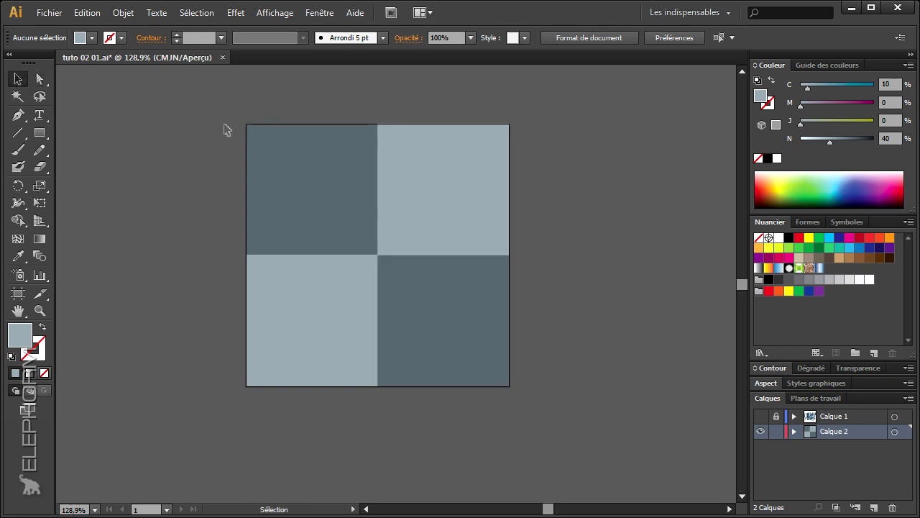
{"action": "left_click_drag", "start_coordinate": [217, 110], "coordinate": [562, 403]}
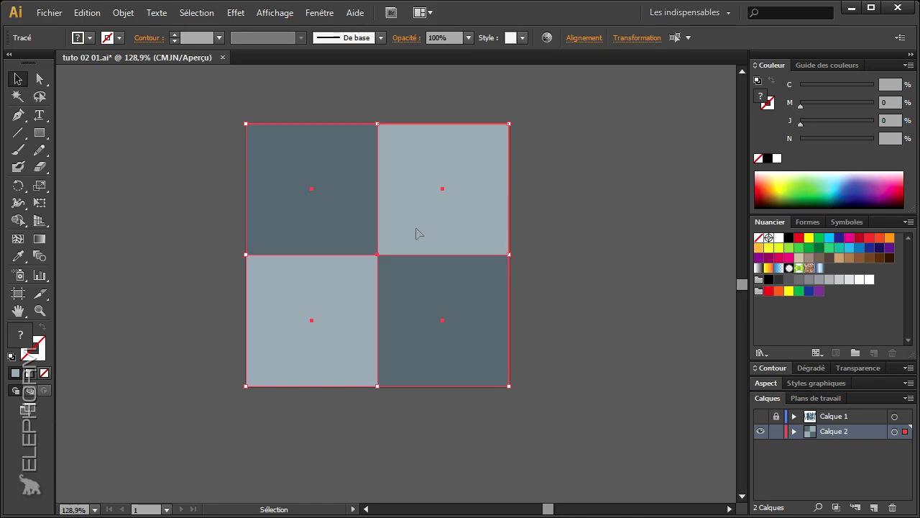
{"action": "left_click_drag", "start_coordinate": [415, 238], "coordinate": [835, 267]}
{"action": "double_click", "coordinate": [829, 268]}
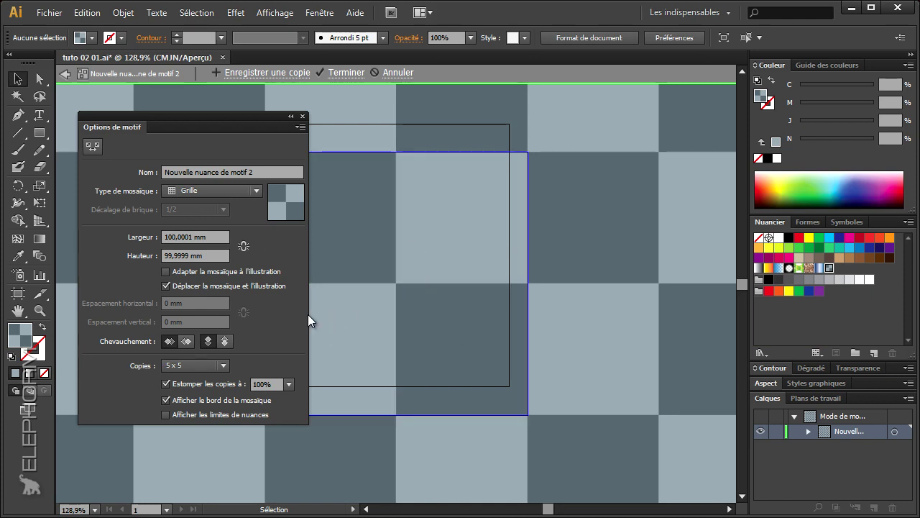
Change the checkerboard pattern's tile type to Brique par rangée with all the tile copies in view.
{"action": "left_click", "coordinate": [40, 310]}
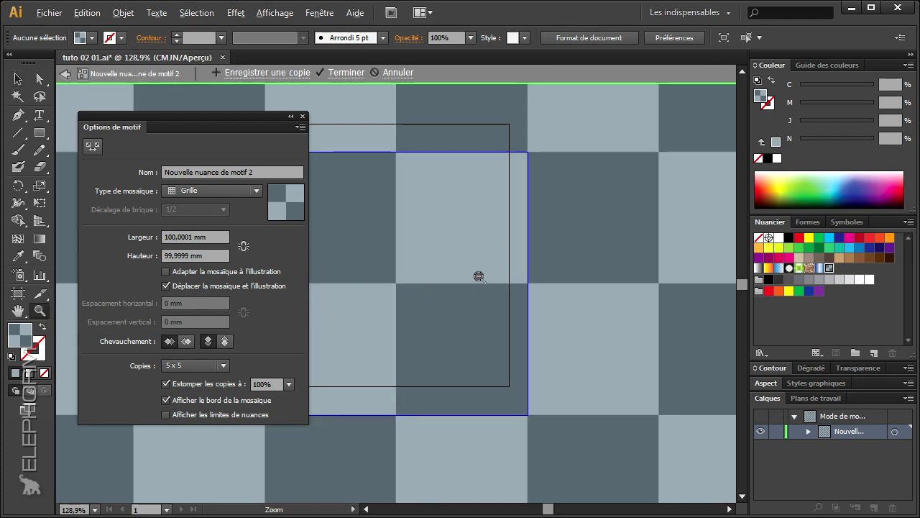
{"action": "left_click", "coordinate": [477, 278], "text": "alt"}
{"action": "left_click", "coordinate": [475, 277], "text": "alt"}
{"action": "left_click", "coordinate": [473, 277], "text": "alt"}
{"action": "left_click", "coordinate": [414, 294], "text": "alt"}
{"action": "left_click_drag", "start_coordinate": [410, 298], "coordinate": [616, 253]}
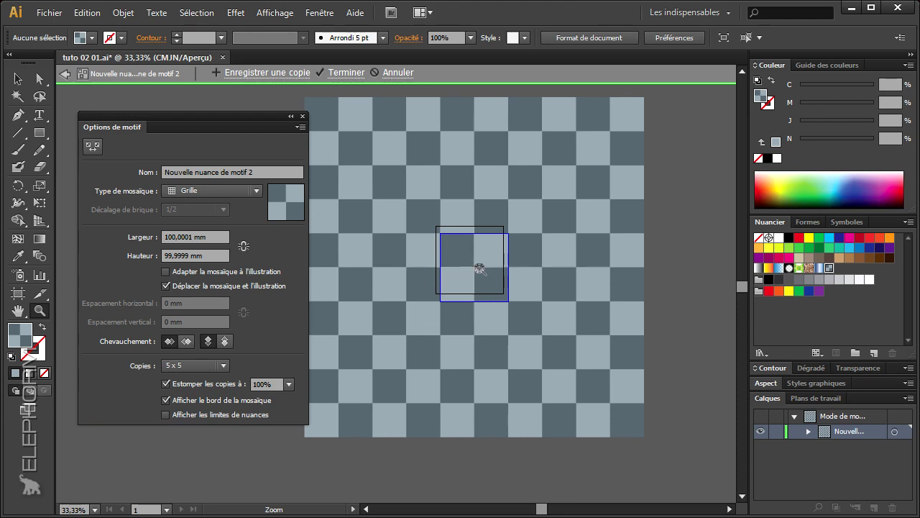
{"action": "left_click", "coordinate": [254, 190]}
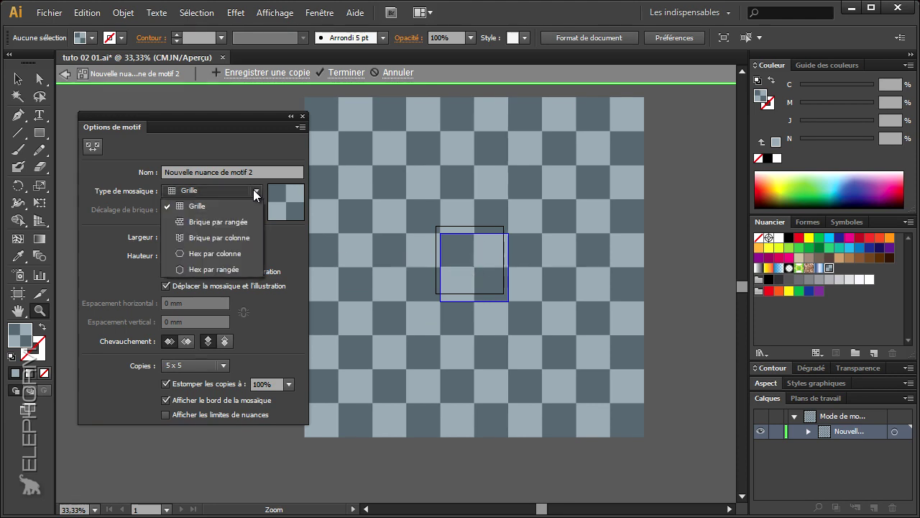
{"action": "left_click", "coordinate": [213, 223]}
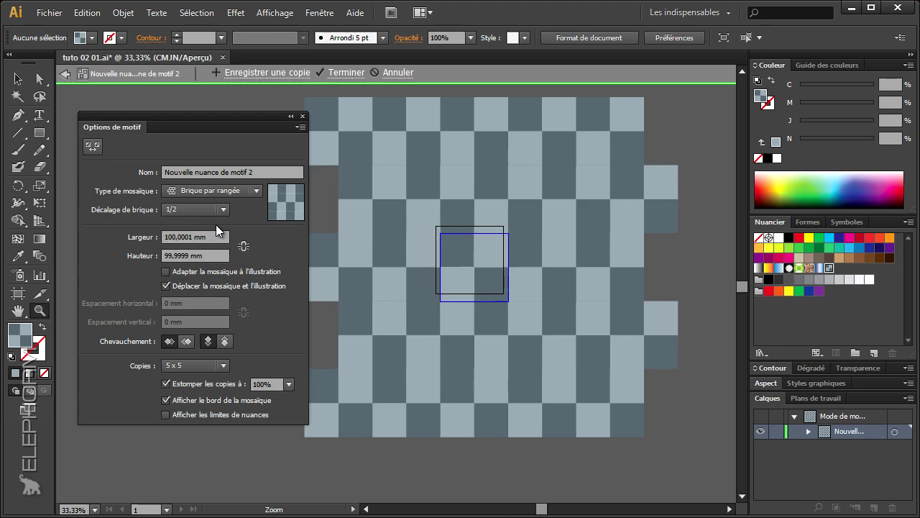
Try a brick offset of 1/4 on the checkerboard pattern.
{"action": "left_click", "coordinate": [223, 209]}
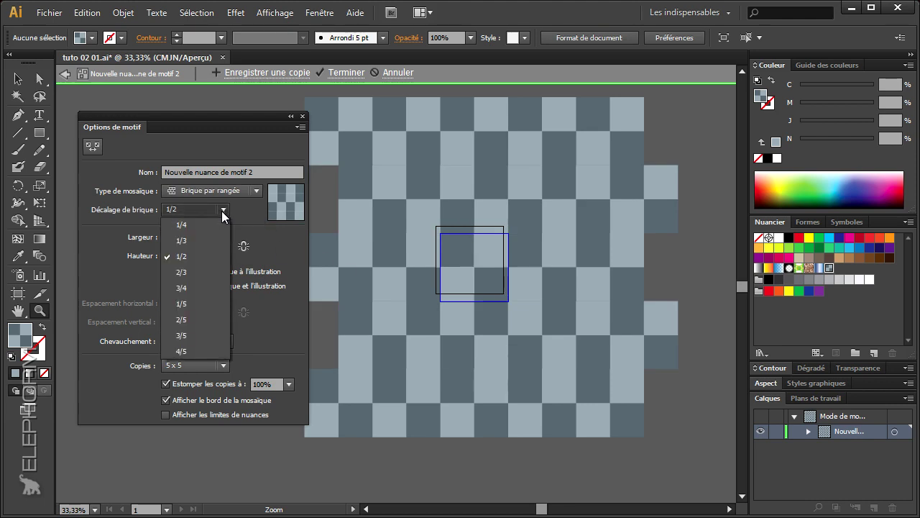
{"action": "left_click", "coordinate": [205, 224]}
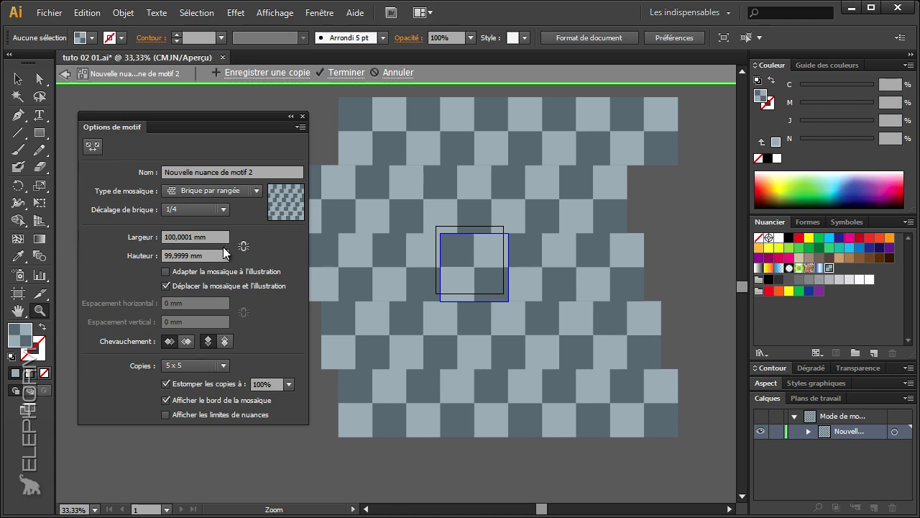
{"action": "left_click", "coordinate": [222, 209]}
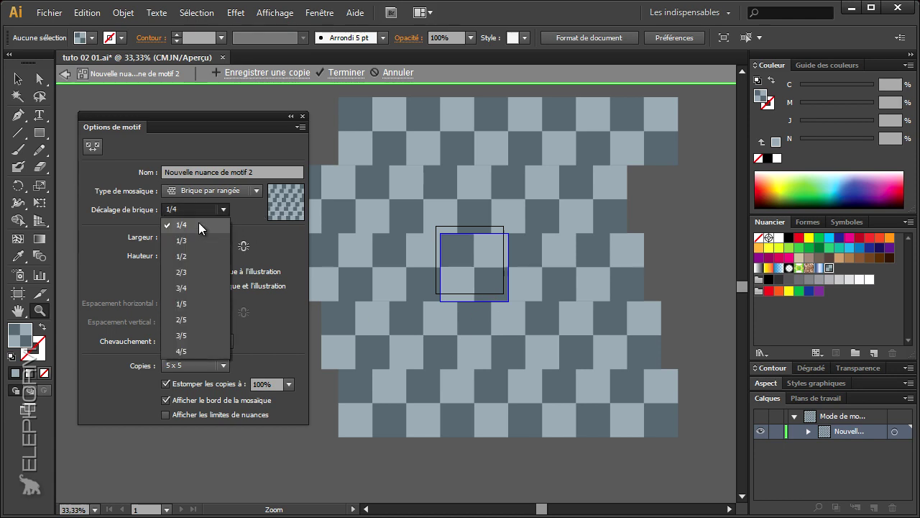
{"action": "left_click", "coordinate": [228, 192]}
Set the checkerboard pattern's tile type back to Grille and leave pattern editing.
{"action": "left_click", "coordinate": [232, 190]}
{"action": "left_click", "coordinate": [219, 206]}
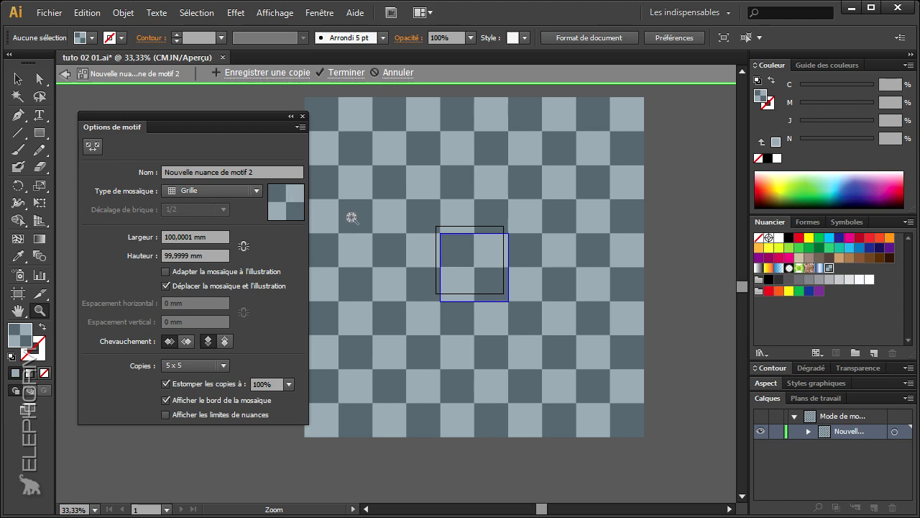
{"action": "left_click", "coordinate": [65, 74]}
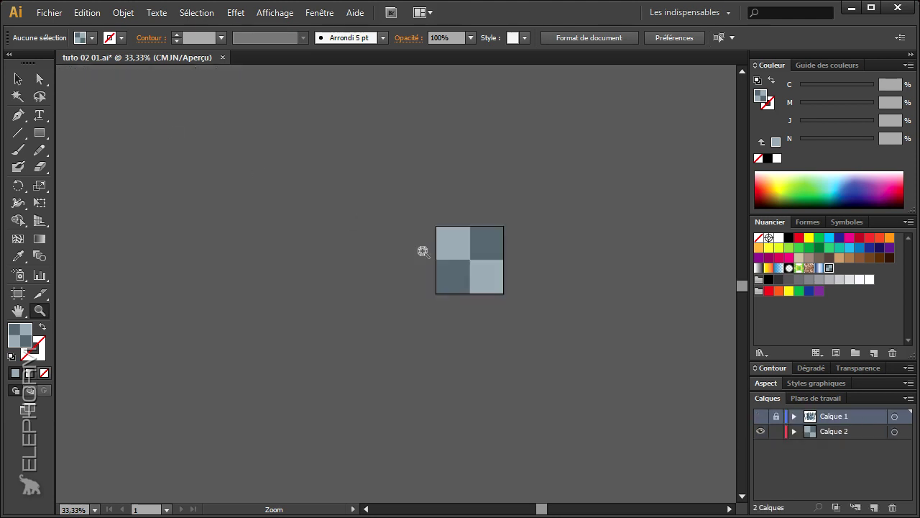
{"action": "left_click", "coordinate": [469, 257]}
{"action": "left_click", "coordinate": [287, 332]}
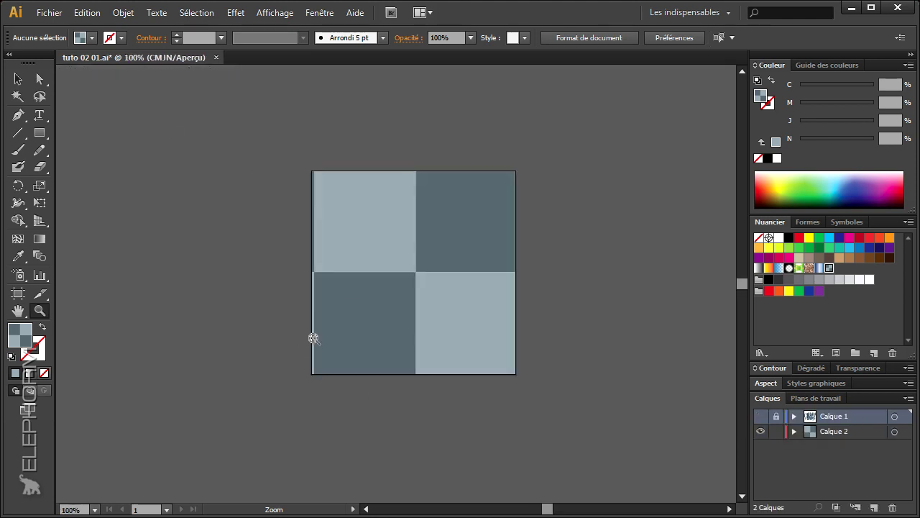
{"action": "left_click", "coordinate": [374, 312]}
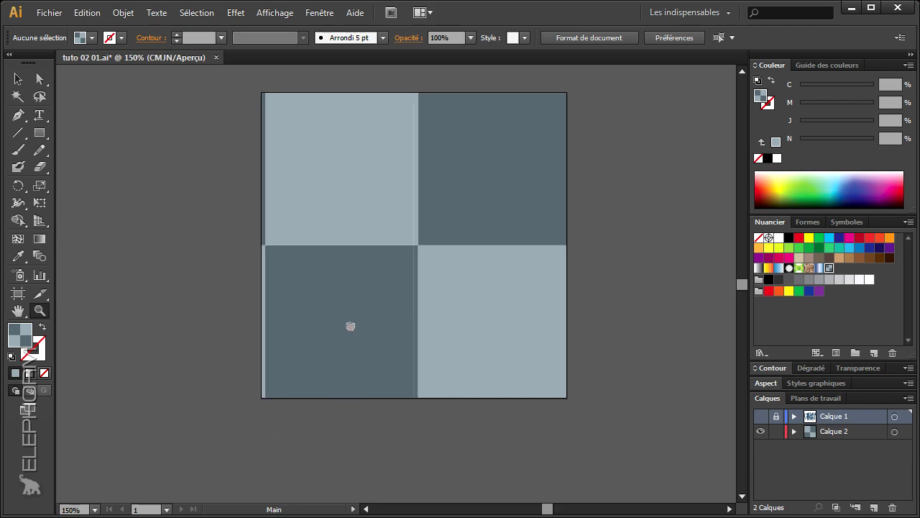
{"action": "left_click", "coordinate": [17, 79]}
{"action": "left_click", "coordinate": [351, 276]}
{"action": "left_click", "coordinate": [347, 272]}
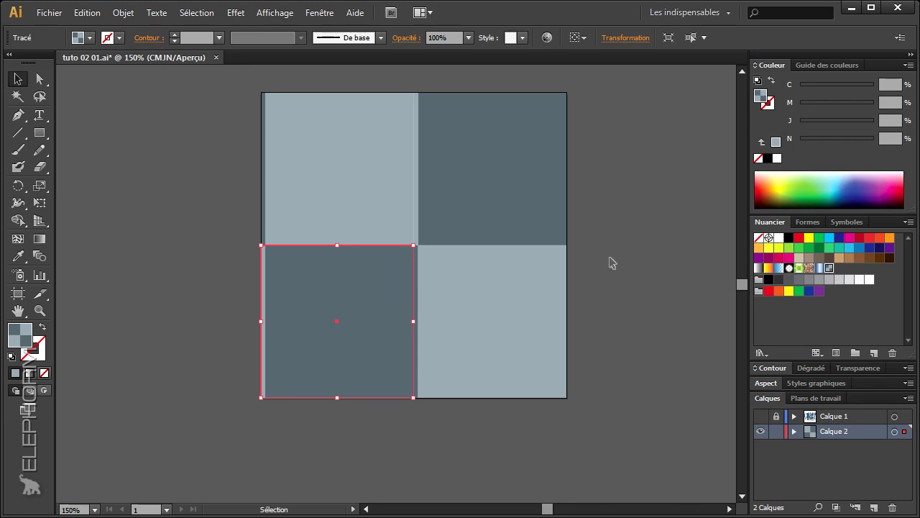
{"action": "left_click", "coordinate": [642, 310]}
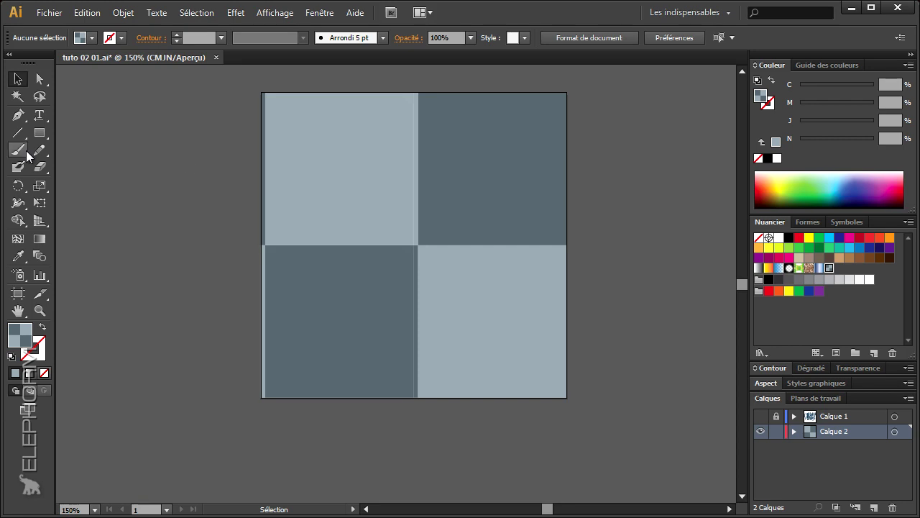
Switch to the Ellipse tool and set its fill to a dark grey of N 80.
{"action": "left_click_drag", "start_coordinate": [40, 133], "coordinate": [76, 166]}
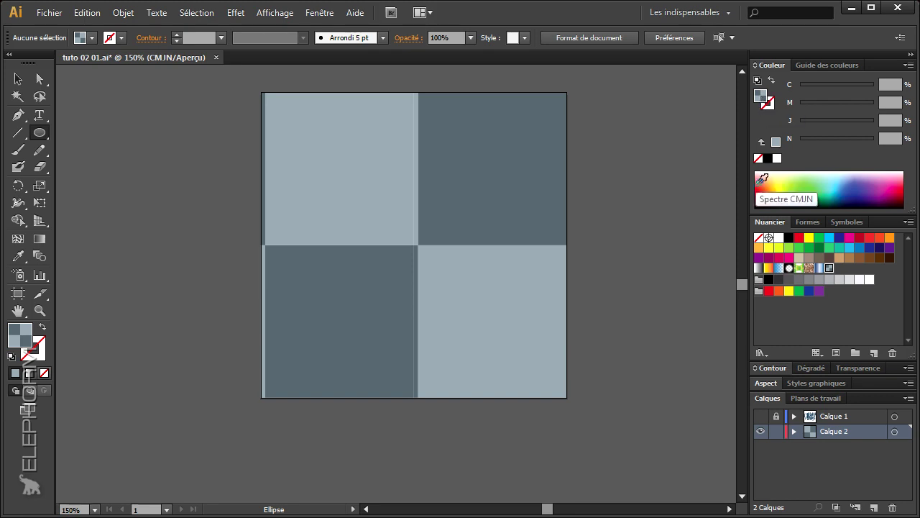
{"action": "left_click", "coordinate": [789, 279]}
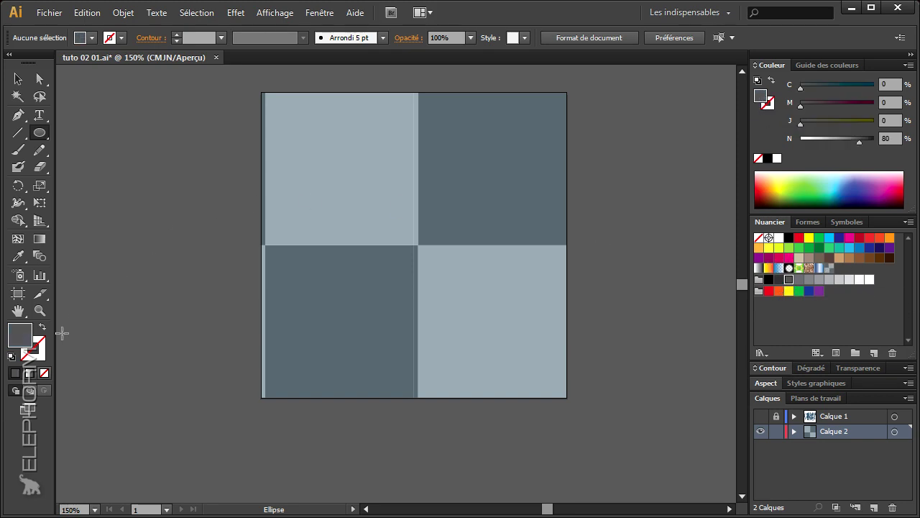
{"action": "left_click", "coordinate": [38, 312]}
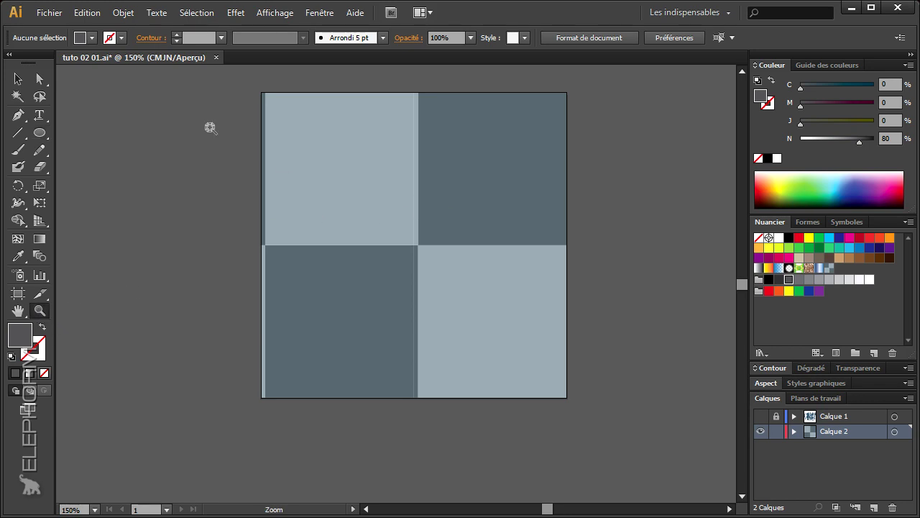
{"action": "left_click_drag", "start_coordinate": [211, 82], "coordinate": [620, 403]}
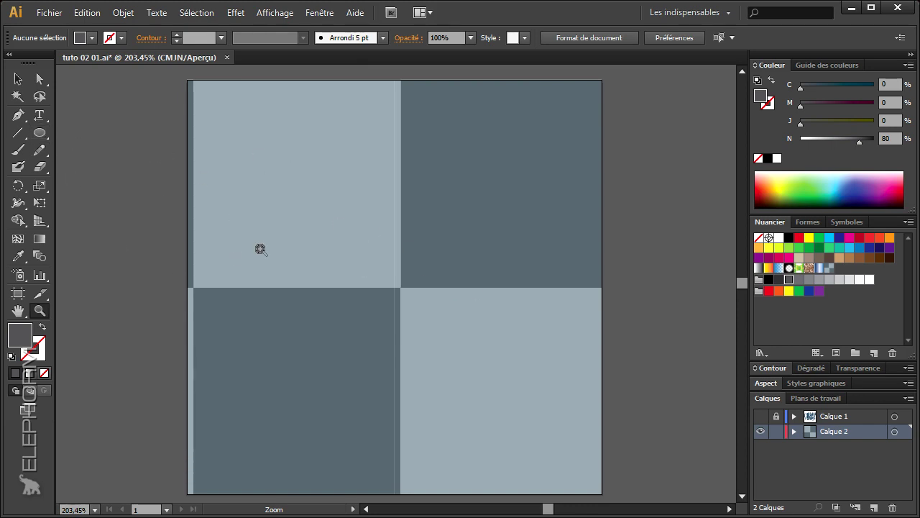
On a new layer above the locked Calque 2, draw a small circle near the artboard's upper-left corner.
{"action": "left_click", "coordinate": [40, 132]}
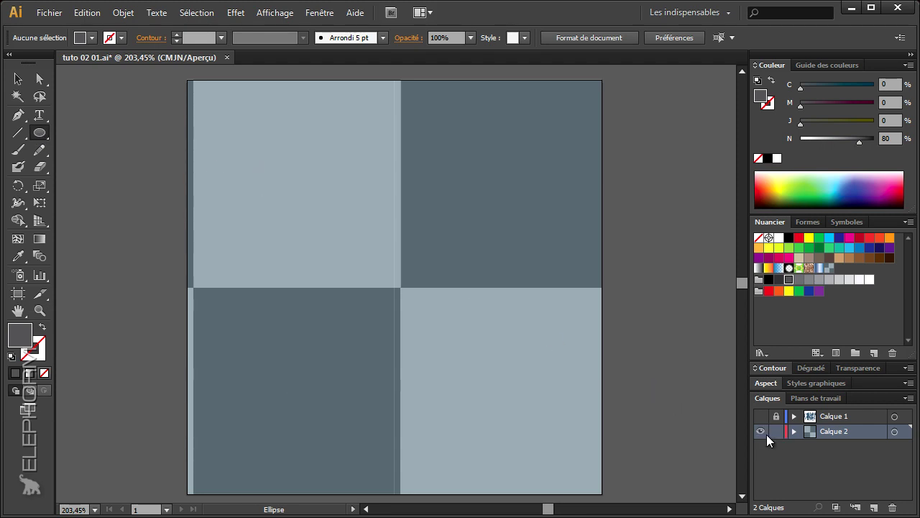
{"action": "left_click", "coordinate": [873, 506]}
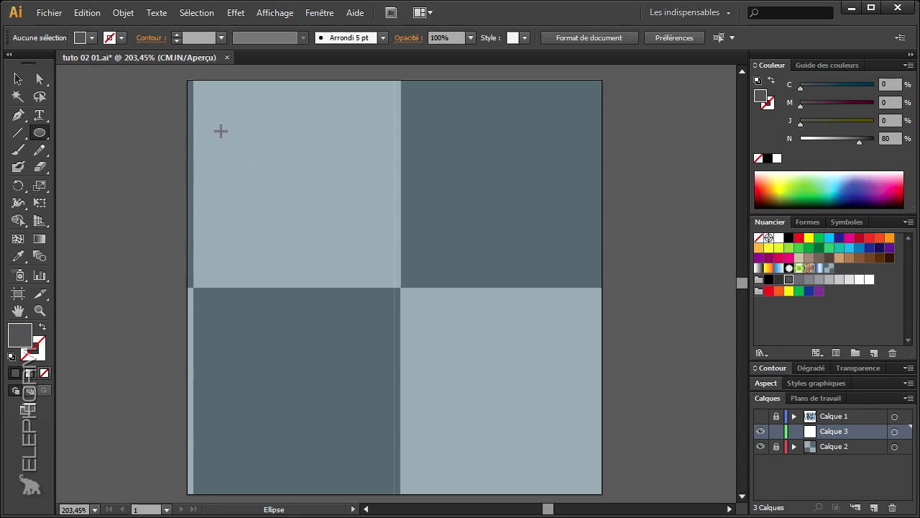
{"action": "left_click_drag", "start_coordinate": [239, 143], "coordinate": [247, 152]}
{"action": "left_click", "coordinate": [17, 80]}
{"action": "left_click", "coordinate": [108, 170]}
{"action": "left_click_drag", "start_coordinate": [239, 145], "coordinate": [216, 109]}
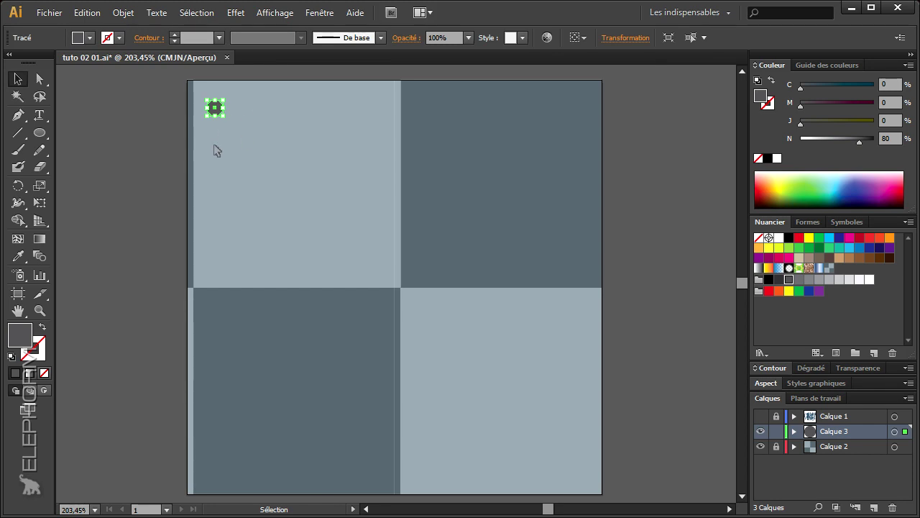
Move the small circle slightly closer to the artboard's upper-left corner and leave it deselected.
{"action": "left_click", "coordinate": [40, 310]}
{"action": "left_click_drag", "start_coordinate": [183, 92], "coordinate": [339, 179]}
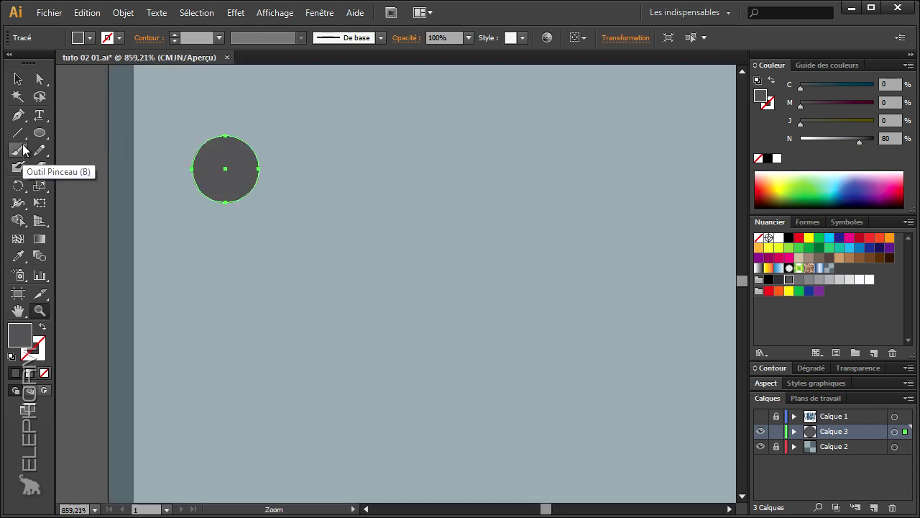
{"action": "left_click", "coordinate": [39, 79]}
{"action": "left_click", "coordinate": [166, 188]}
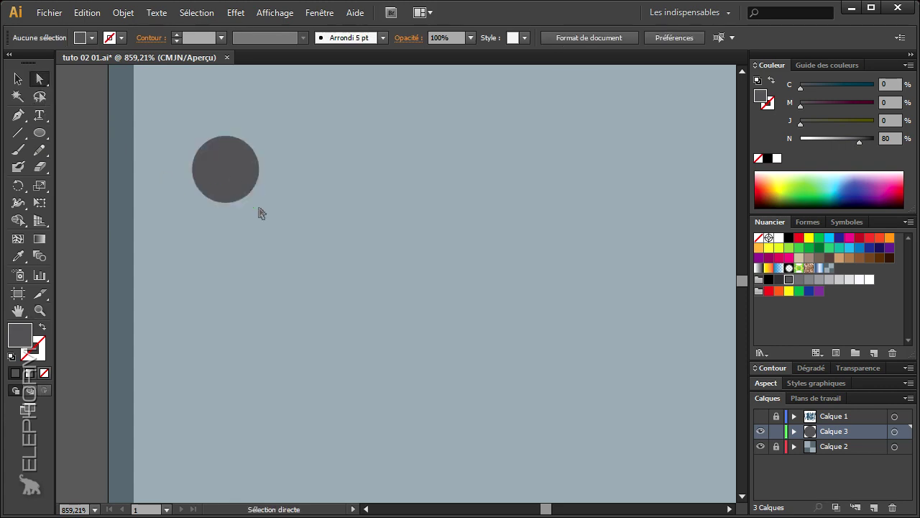
{"action": "left_click_drag", "start_coordinate": [231, 178], "coordinate": [219, 158]}
{"action": "left_click", "coordinate": [206, 228]}
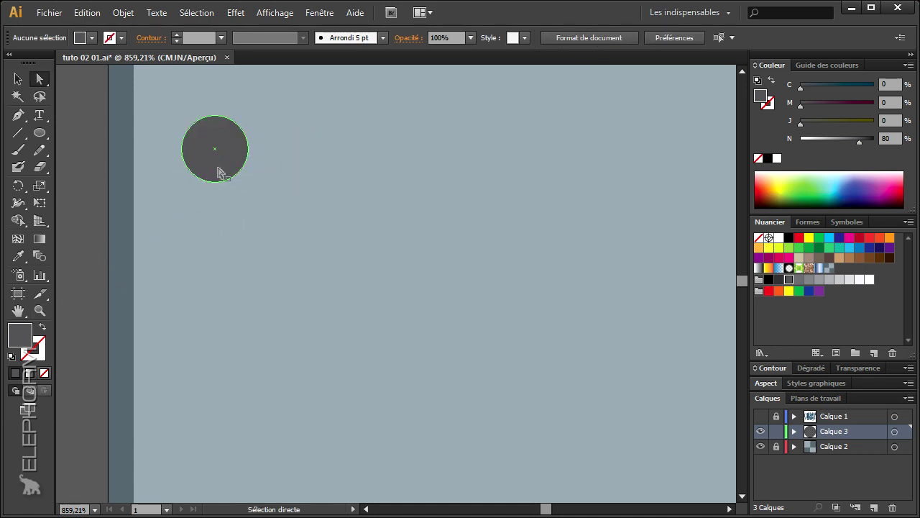
{"action": "left_click", "coordinate": [40, 310]}
{"action": "left_click", "coordinate": [326, 231], "text": "alt"}
{"action": "left_click", "coordinate": [326, 232], "text": "alt"}
{"action": "left_click", "coordinate": [325, 234], "text": "alt"}
{"action": "left_click", "coordinate": [344, 248], "text": "alt"}
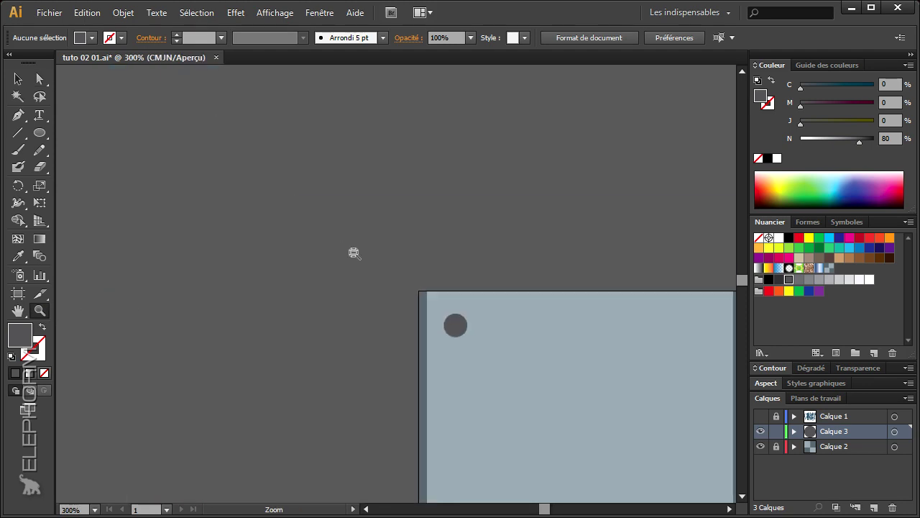
{"action": "left_click_drag", "start_coordinate": [483, 322], "coordinate": [247, 185]}
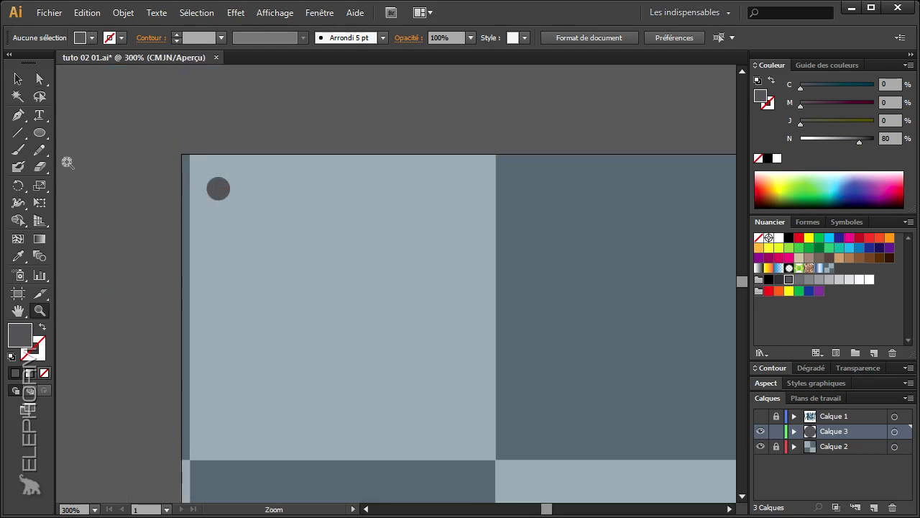
{"action": "left_click_drag", "start_coordinate": [45, 130], "coordinate": [80, 133]}
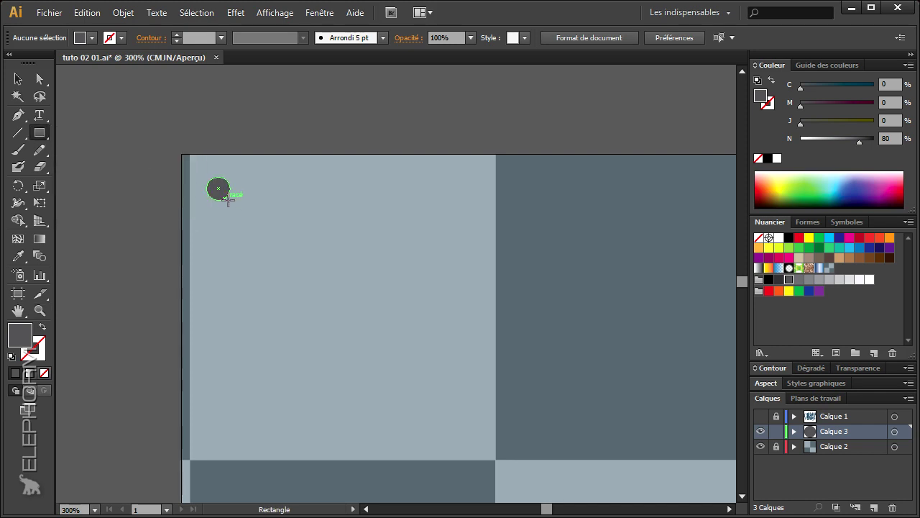
Draw a short diagonal line inside the circle, with no fill and the dark grey as stroke colour.
{"action": "left_click", "coordinate": [39, 310]}
{"action": "left_click_drag", "start_coordinate": [167, 129], "coordinate": [338, 273]}
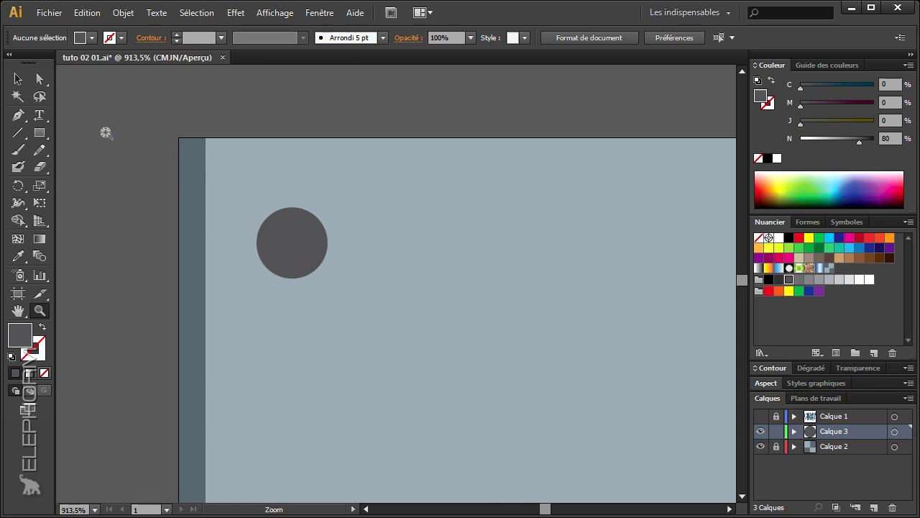
{"action": "left_click", "coordinate": [18, 132]}
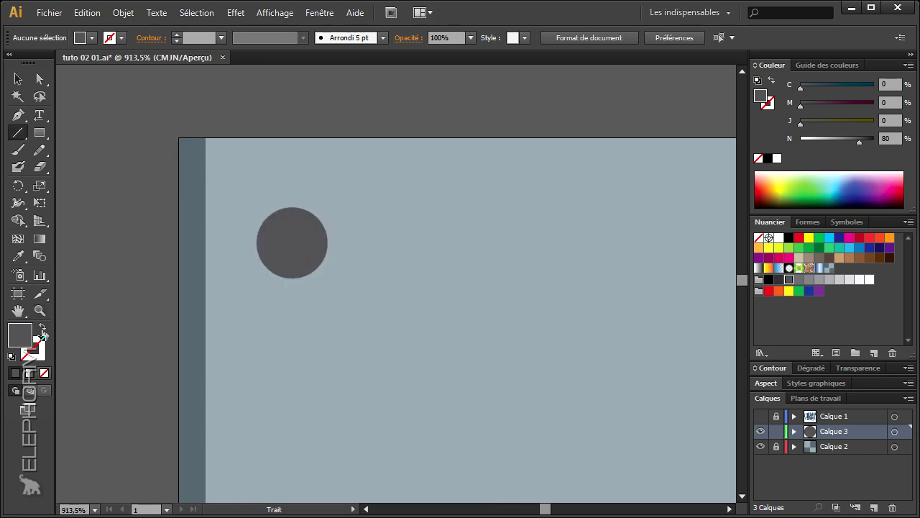
{"action": "left_click", "coordinate": [42, 327]}
{"action": "left_click_drag", "start_coordinate": [272, 227], "coordinate": [308, 260]}
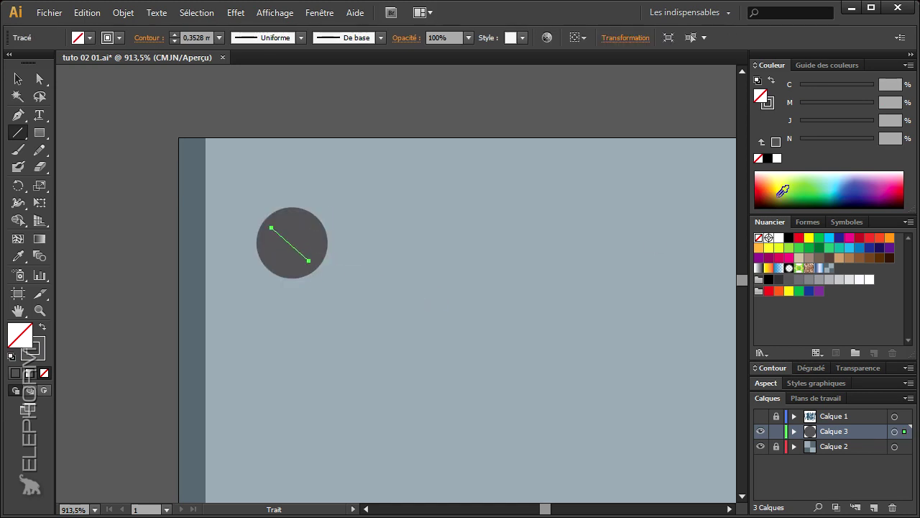
Change the diagonal line's stroke to a lighter grey of N 50 and deselect it.
{"action": "left_click", "coordinate": [768, 104]}
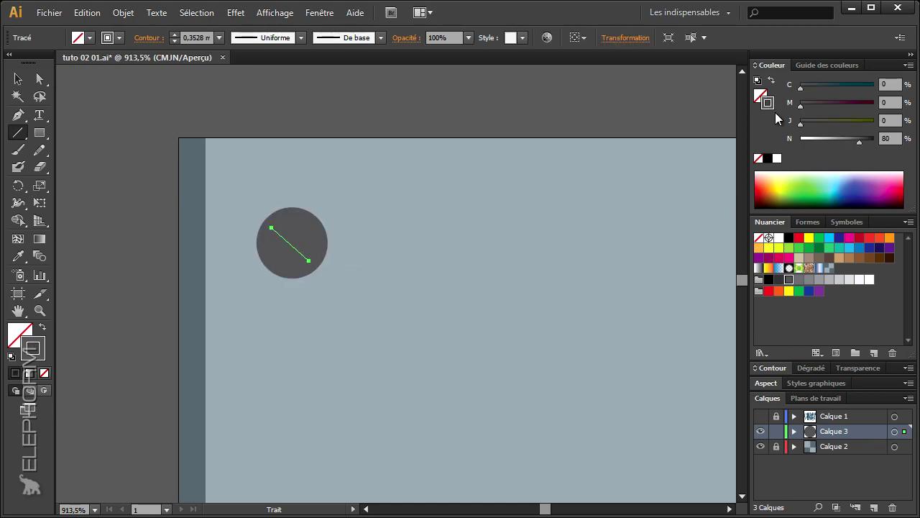
{"action": "left_click", "coordinate": [818, 282]}
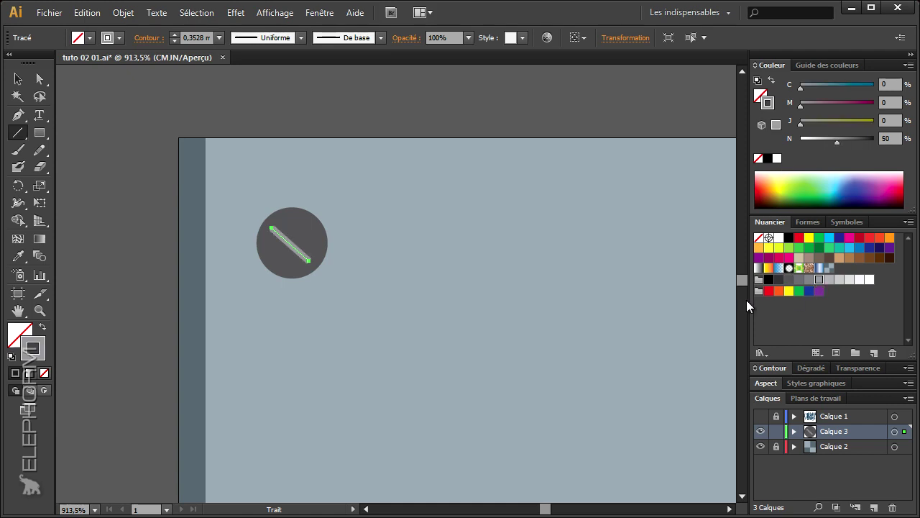
{"action": "left_click", "coordinate": [40, 79]}
{"action": "left_click", "coordinate": [109, 150]}
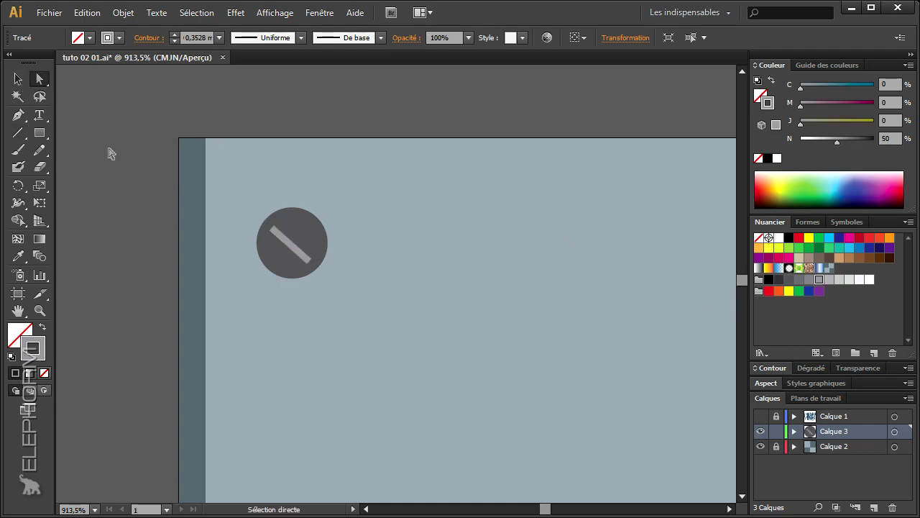
Create a new scatter brush (Forme diffuse) from the circle and its diagonal line, keeping the default brush options.
{"action": "left_click", "coordinate": [40, 314]}
{"action": "left_click", "coordinate": [373, 250], "text": "alt"}
{"action": "left_click", "coordinate": [369, 257], "text": "alt"}
{"action": "left_click", "coordinate": [369, 260], "text": "alt"}
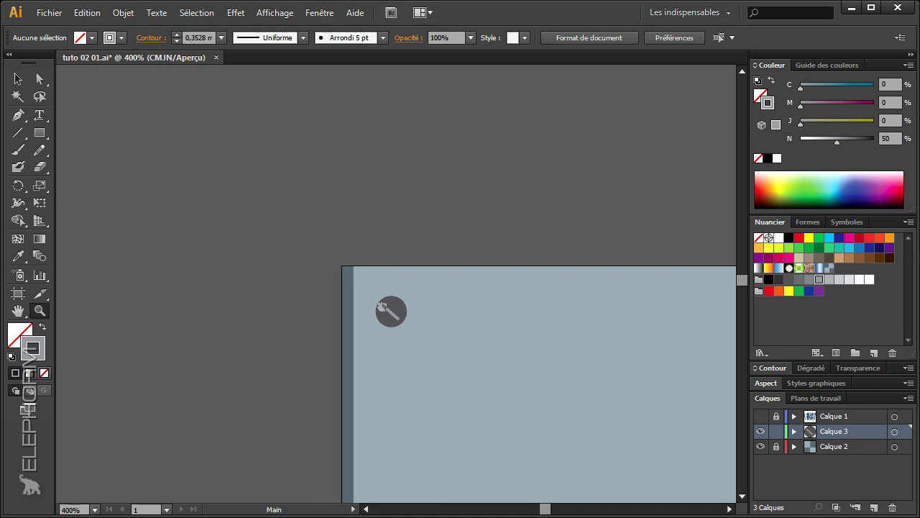
{"action": "left_click_drag", "start_coordinate": [397, 318], "coordinate": [275, 223]}
{"action": "left_click", "coordinate": [18, 79]}
{"action": "left_click", "coordinate": [267, 212]}
{"action": "left_click", "coordinate": [809, 222]}
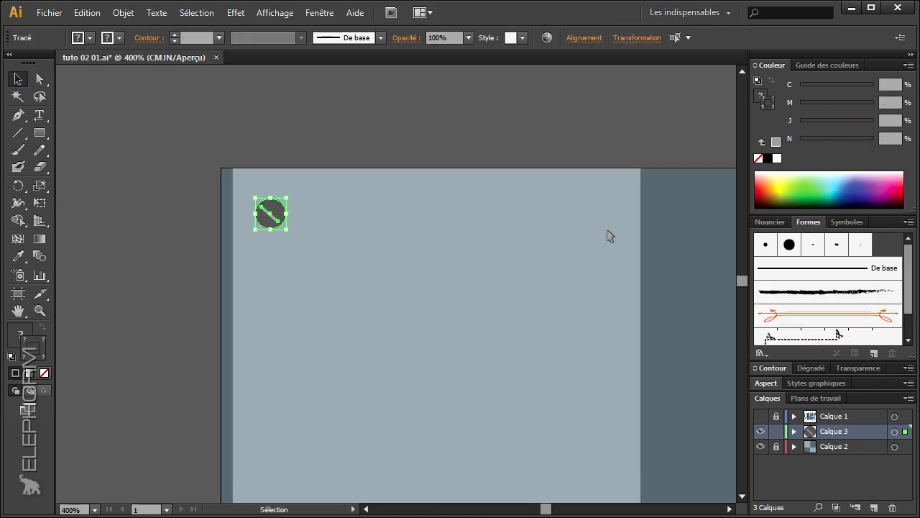
{"action": "mouse_move", "coordinate": [279, 225]}
{"action": "left_mouse_down"}
{"action": "mouse_move", "coordinate": [722, 271]}
{"action": "mouse_move", "coordinate": [879, 250]}
{"action": "left_mouse_up"}
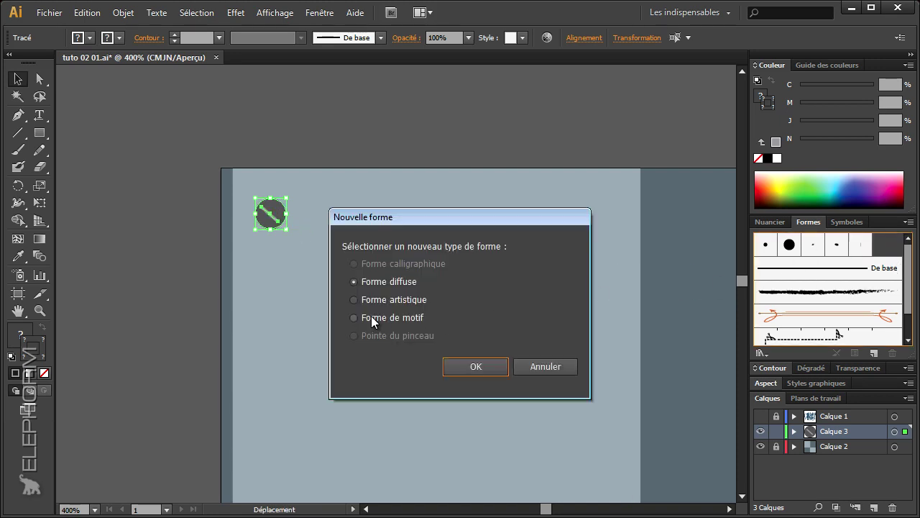
{"action": "left_click", "coordinate": [472, 368]}
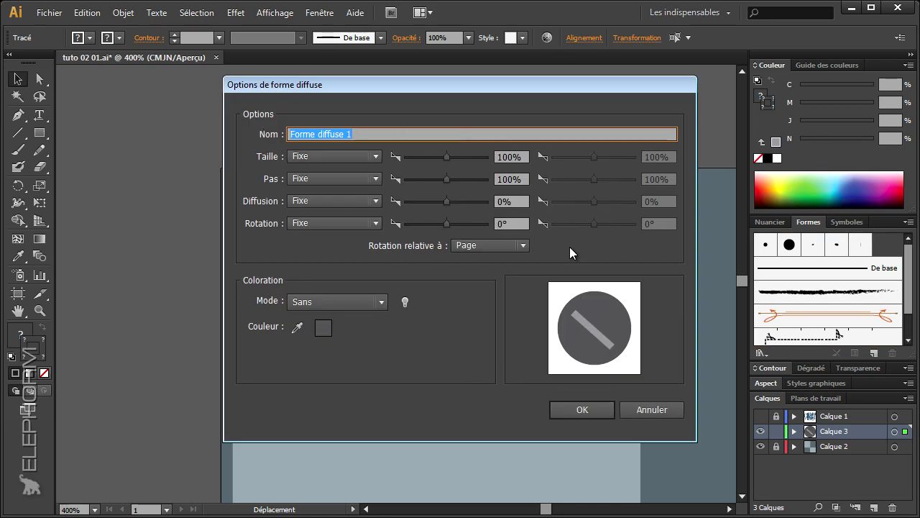
{"action": "left_click", "coordinate": [581, 409]}
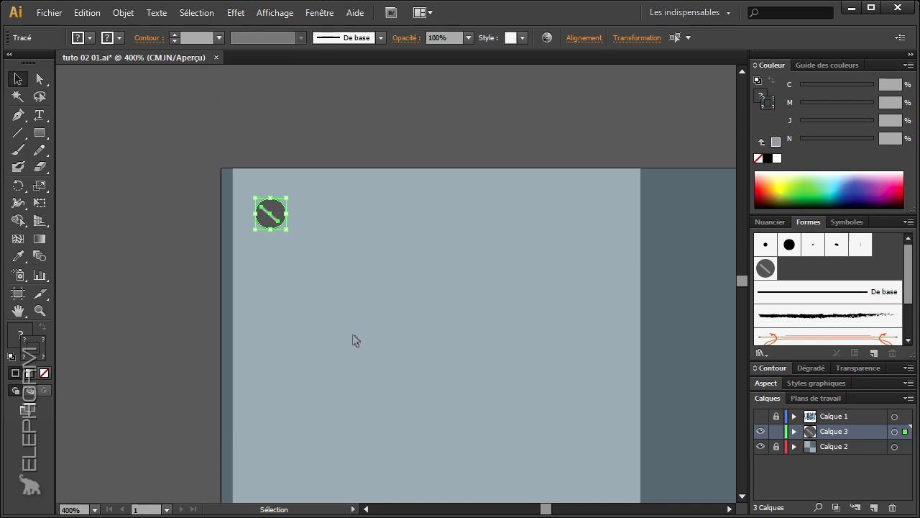
Delete the original circle and line from the artboard.
{"action": "key", "text": "Delete"}
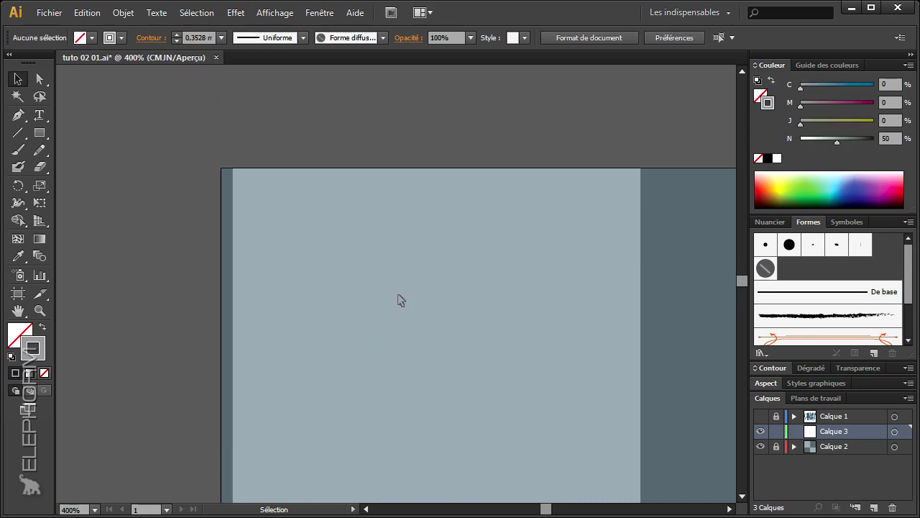
{"action": "left_click", "coordinate": [40, 310]}
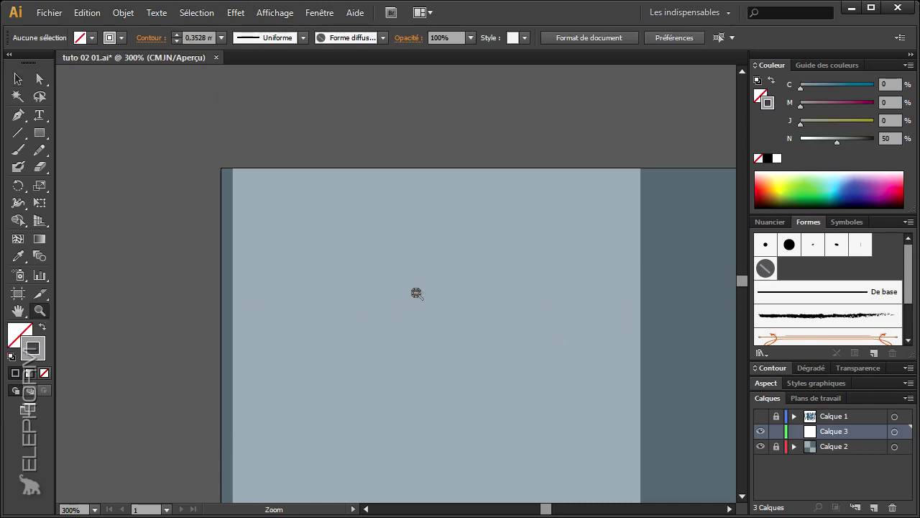
Draw a rounded square from its centre over the upper-left light square, with no fill and a grey N 50 stroke.
{"action": "left_click", "coordinate": [419, 292], "text": "alt"}
{"action": "left_click", "coordinate": [411, 309], "text": "alt"}
{"action": "left_click_drag", "start_coordinate": [410, 309], "coordinate": [290, 216]}
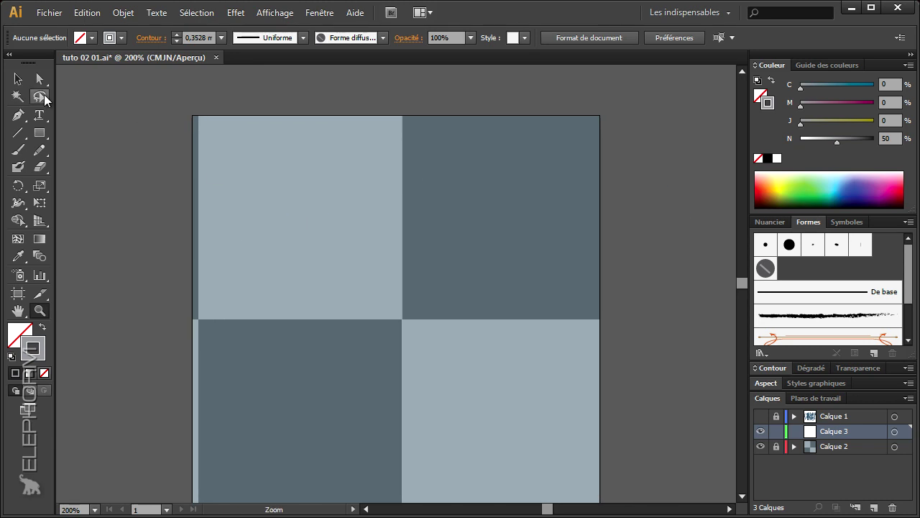
{"action": "left_click", "coordinate": [39, 132]}
{"action": "left_click", "coordinate": [91, 157]}
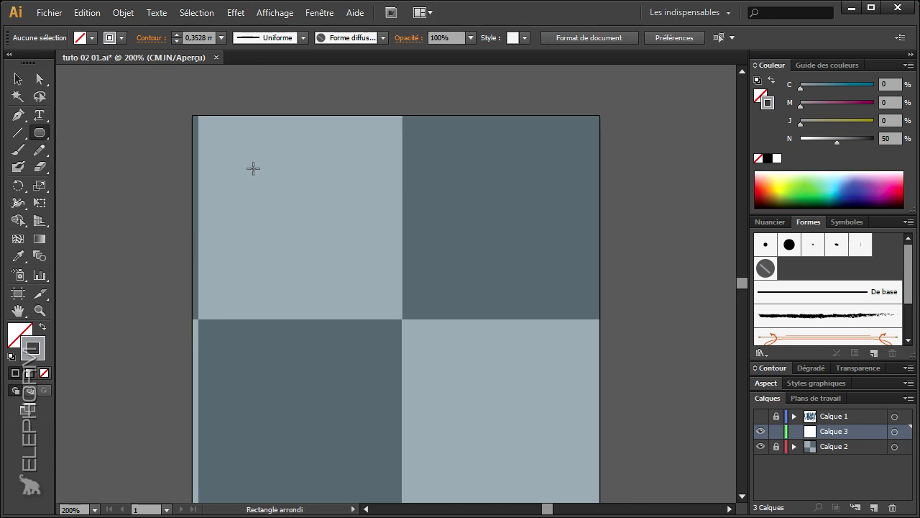
{"action": "left_click_drag", "start_coordinate": [221, 136], "coordinate": [279, 215]}
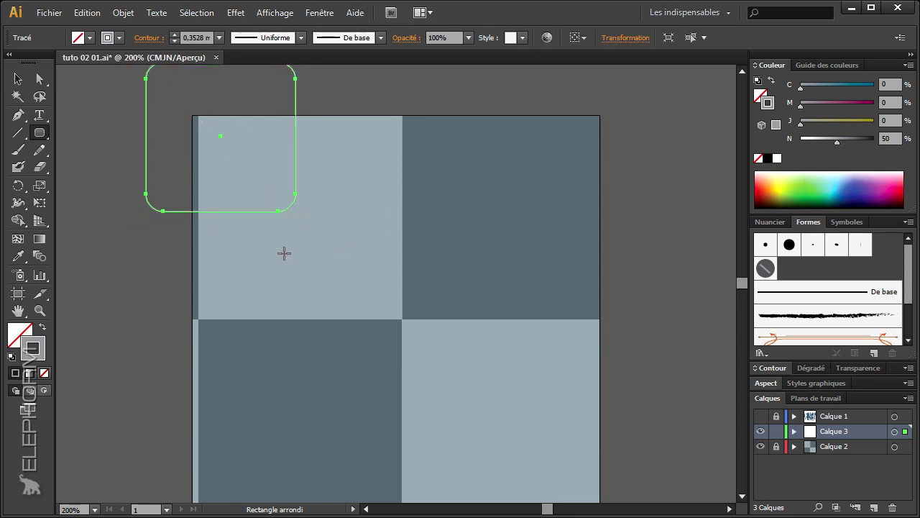
Centre the rounded square within the upper-left light square and scale it up proportionally to run just inside the square's edges.
{"action": "key", "text": "Down"}
{"action": "key", "text": "Down"}
{"action": "key", "text": "Down"}
{"action": "key", "text": "Down"}
{"action": "key", "text": "Down"}
{"action": "key", "text": "Down"}
{"action": "key", "text": "Down"}
{"action": "key", "text": "Down"}
{"action": "key", "text": "Down"}
{"action": "key", "text": "Down"}
{"action": "key", "text": "Down"}
{"action": "key", "text": "Down"}
{"action": "key", "text": "Down"}
{"action": "key", "text": "Down"}
{"action": "key", "text": "Down"}
{"action": "key", "text": "Down"}
{"action": "key", "text": "Down"}
{"action": "key", "text": "Down"}
{"action": "key", "text": "Down"}
{"action": "key", "text": "Down"}
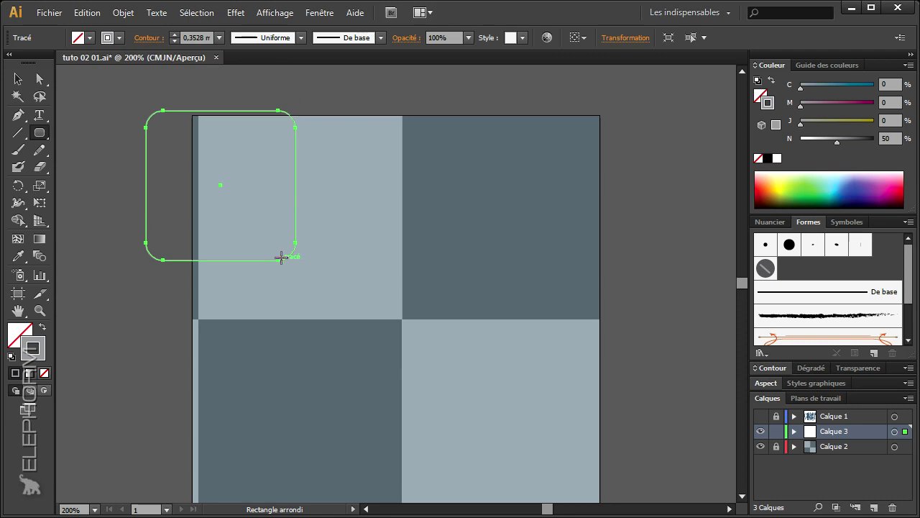
{"action": "key", "text": "v"}
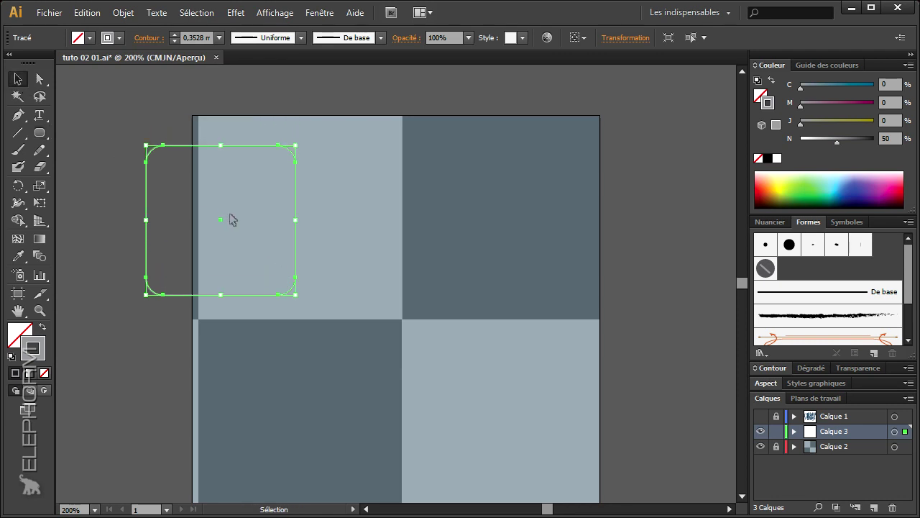
{"action": "left_click_drag", "start_coordinate": [228, 220], "coordinate": [303, 216]}
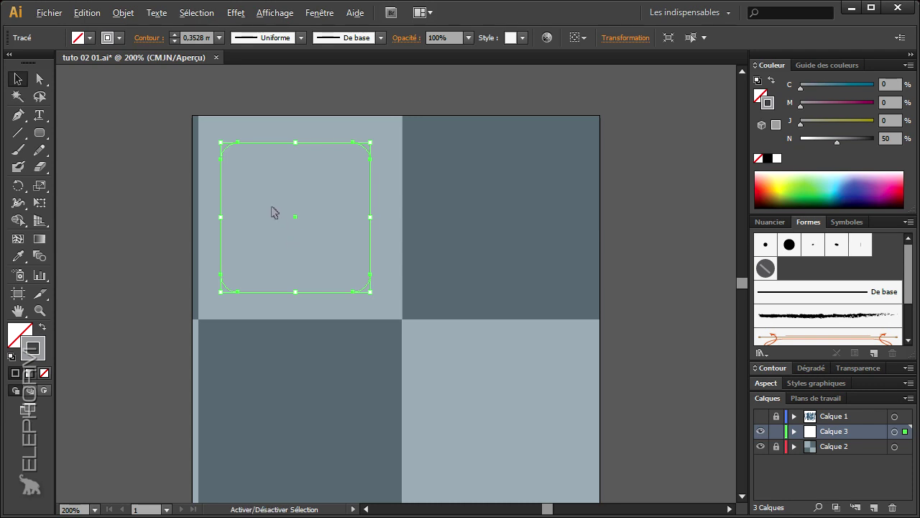
{"action": "left_click_drag", "start_coordinate": [220, 142], "coordinate": [206, 128]}
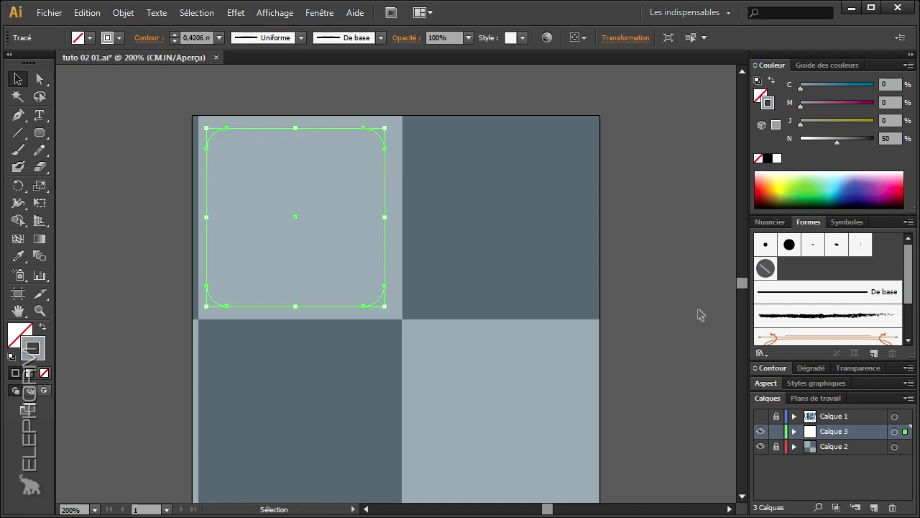
Apply the screw-head scatter brush to the rounded square and nudge it slightly right to centre the screws in the light square.
{"action": "left_click", "coordinate": [766, 268]}
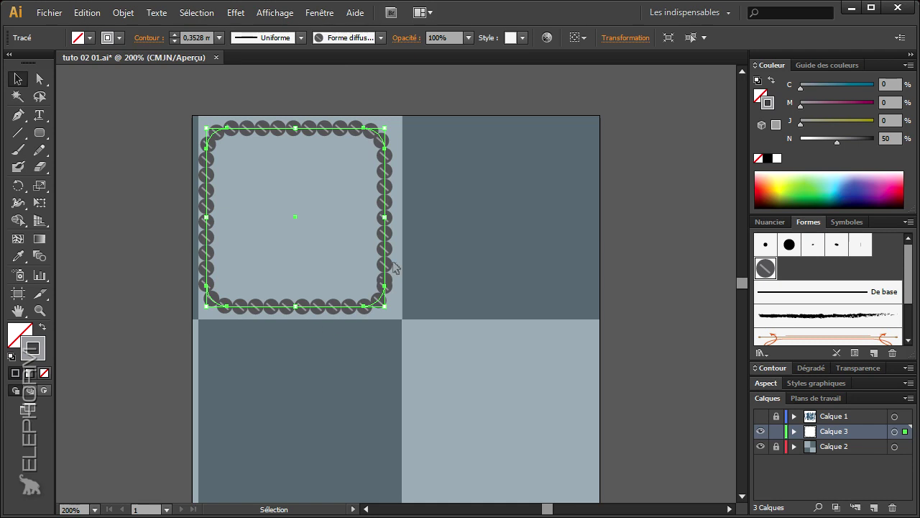
{"action": "left_click", "coordinate": [39, 310]}
{"action": "left_click_drag", "start_coordinate": [216, 257], "coordinate": [292, 296]}
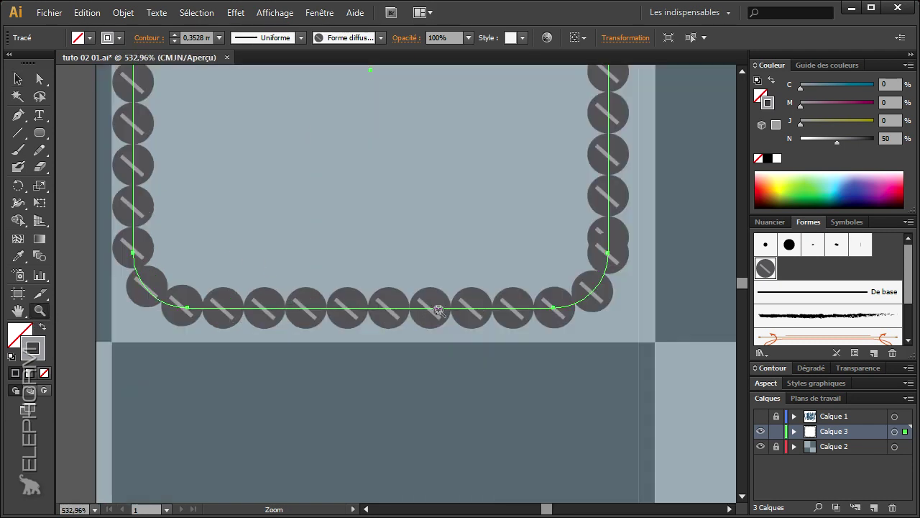
{"action": "left_click", "coordinate": [435, 265], "text": "alt"}
{"action": "left_click", "coordinate": [435, 266], "text": "alt"}
{"action": "left_click", "coordinate": [436, 267], "text": "alt"}
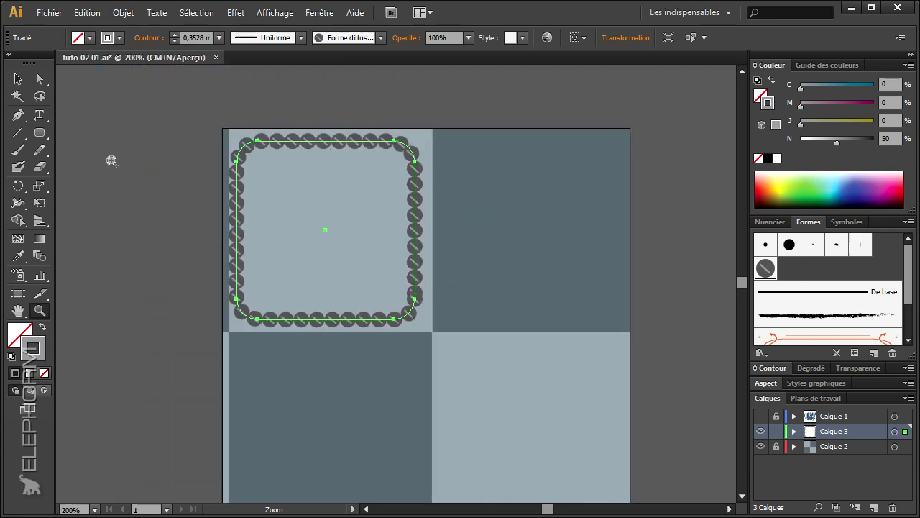
{"action": "left_click", "coordinate": [17, 80]}
{"action": "key", "text": "Right"}
{"action": "key", "text": "Right"}
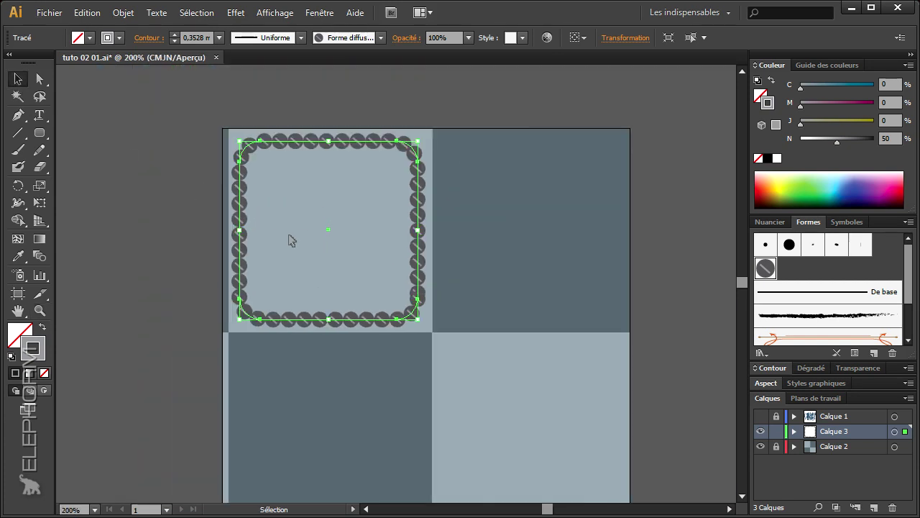
Set the screw-head brush's fixed size (Taille) to 75% and apply the change to the existing strokes.
{"action": "double_click", "coordinate": [765, 269]}
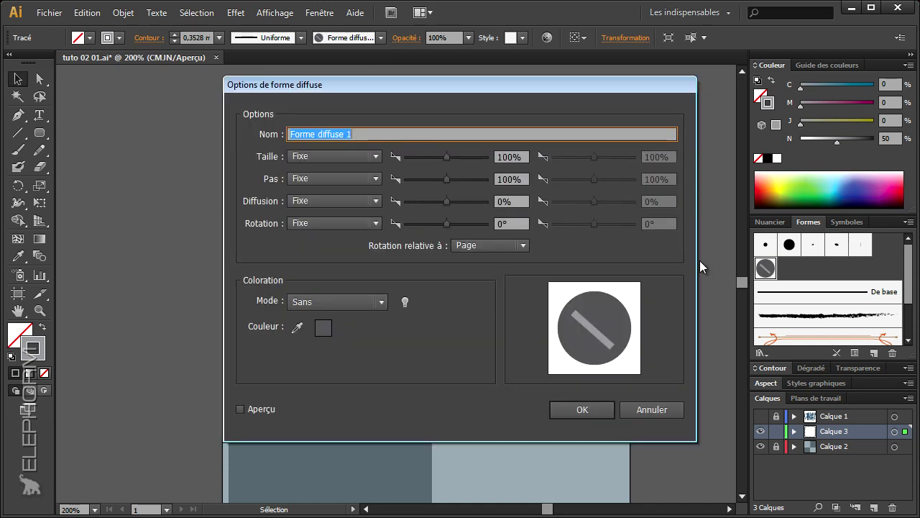
{"action": "left_click_drag", "start_coordinate": [394, 85], "coordinate": [680, 115]}
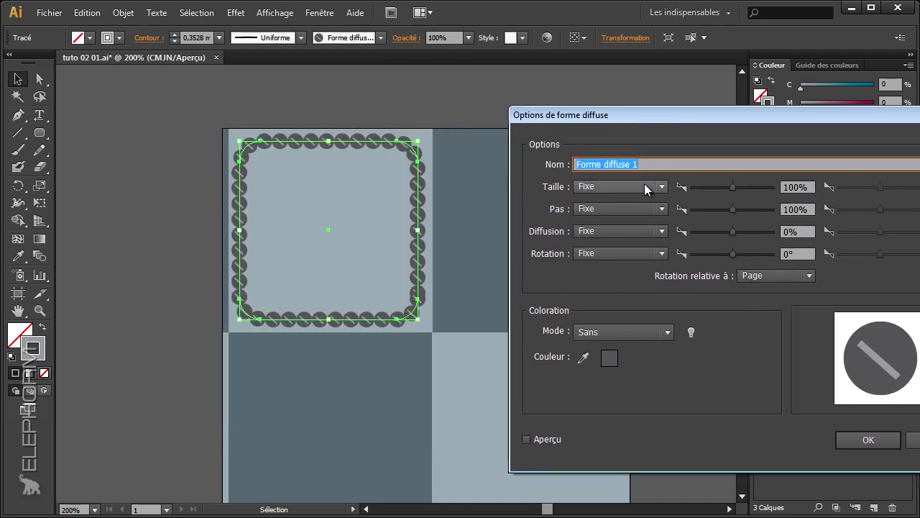
{"action": "left_click", "coordinate": [799, 189]}
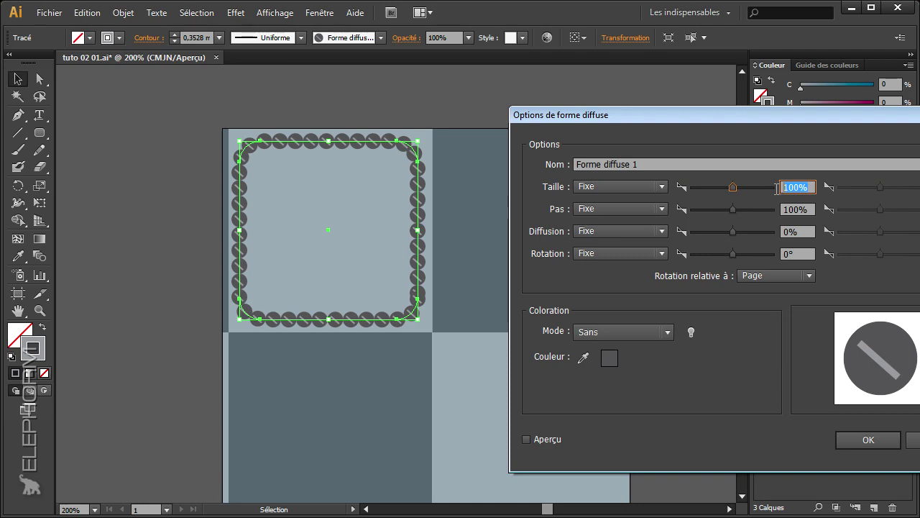
{"action": "type", "text": "50"}
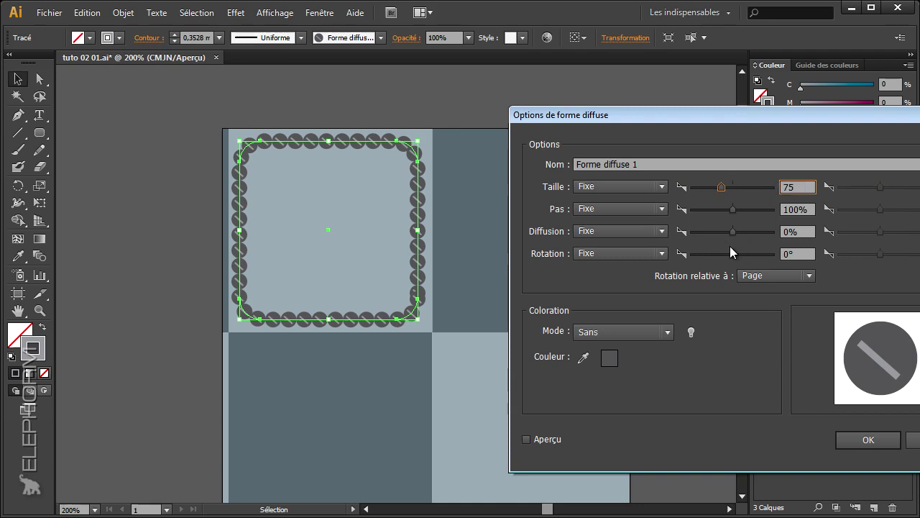
{"action": "key", "text": "Return"}
{"action": "left_click", "coordinate": [407, 287]}
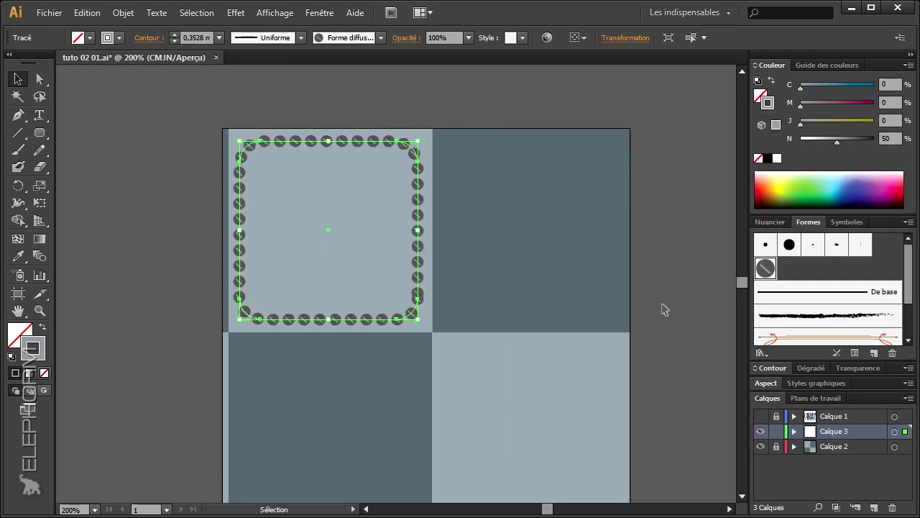
Turn on the preview, set the screw-head brush's spacing (Pas) to 175% and apply the change to the existing strokes.
{"action": "double_click", "coordinate": [766, 270]}
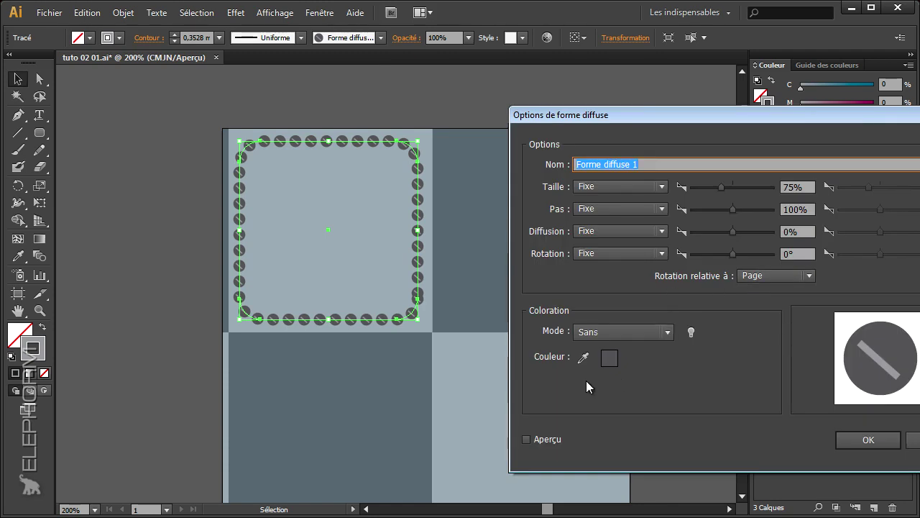
{"action": "left_click", "coordinate": [526, 440]}
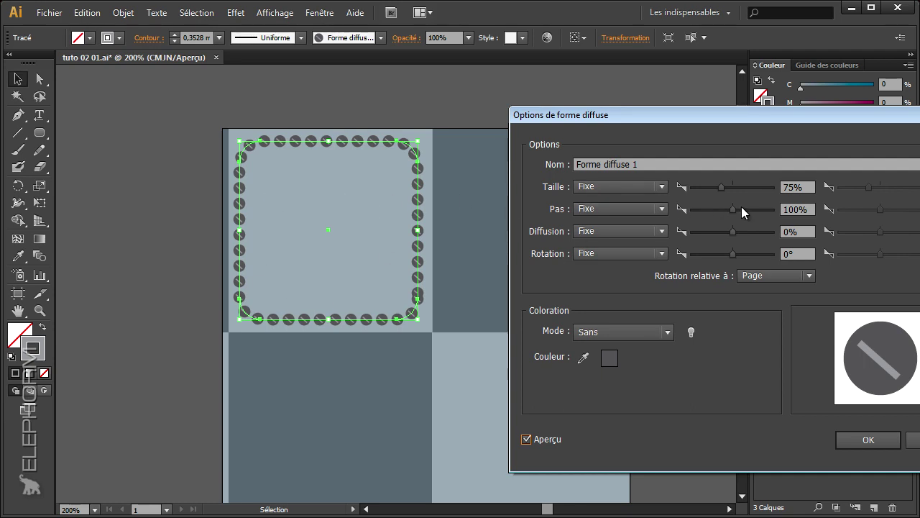
{"action": "left_click_drag", "start_coordinate": [733, 210], "coordinate": [737, 214]}
{"action": "left_click_drag", "start_coordinate": [812, 208], "coordinate": [779, 211]}
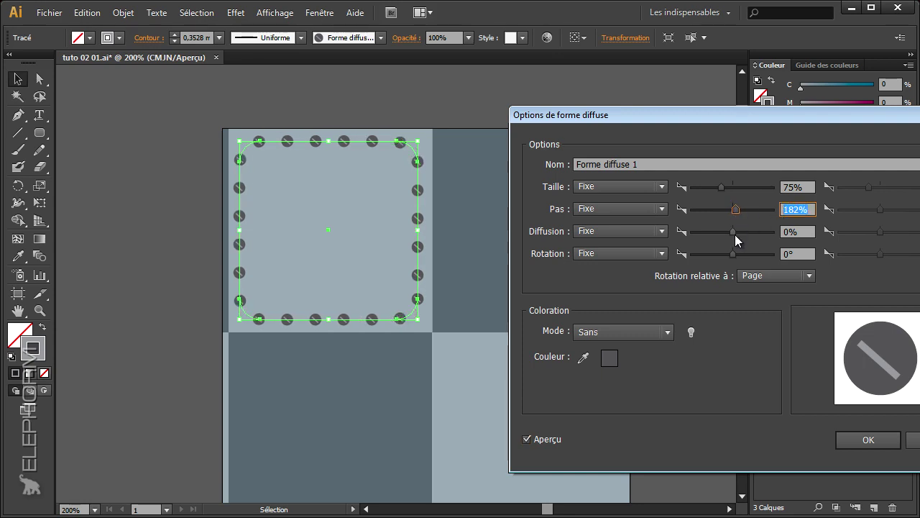
{"action": "type", "text": "175"}
{"action": "left_click", "coordinate": [865, 438]}
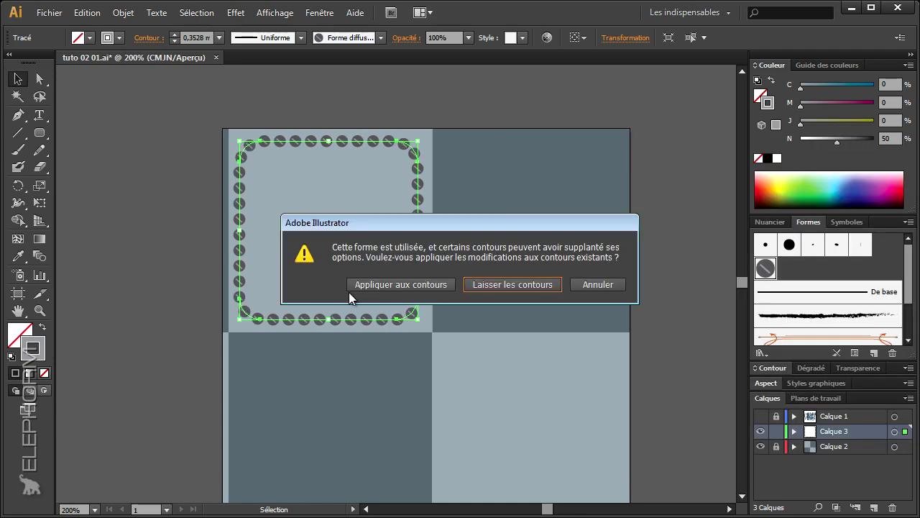
{"action": "left_click", "coordinate": [404, 288]}
Copy the screw outline into the other three squares of the checkerboard and deselect it.
{"action": "left_click_drag", "start_coordinate": [329, 231], "coordinate": [532, 231]}
{"action": "left_click_drag", "start_coordinate": [432, 331], "coordinate": [409, 247]}
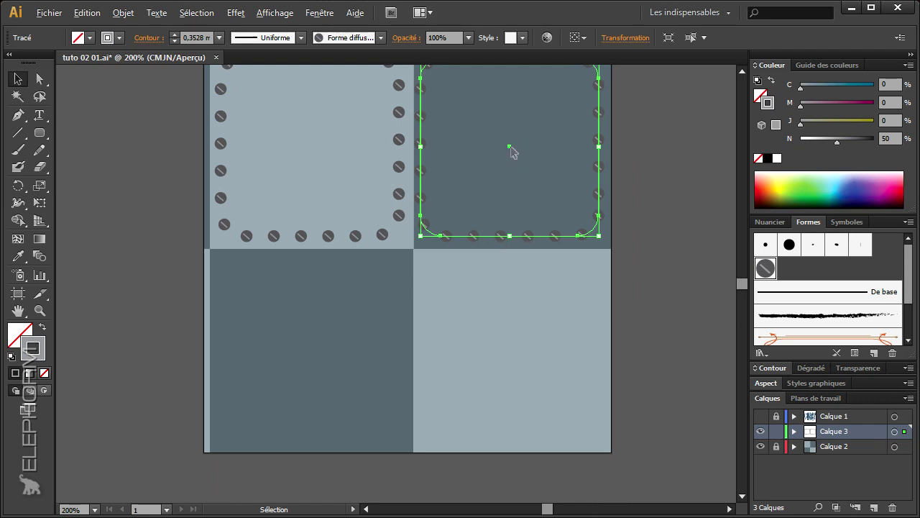
{"action": "left_click_drag", "start_coordinate": [511, 148], "coordinate": [306, 352]}
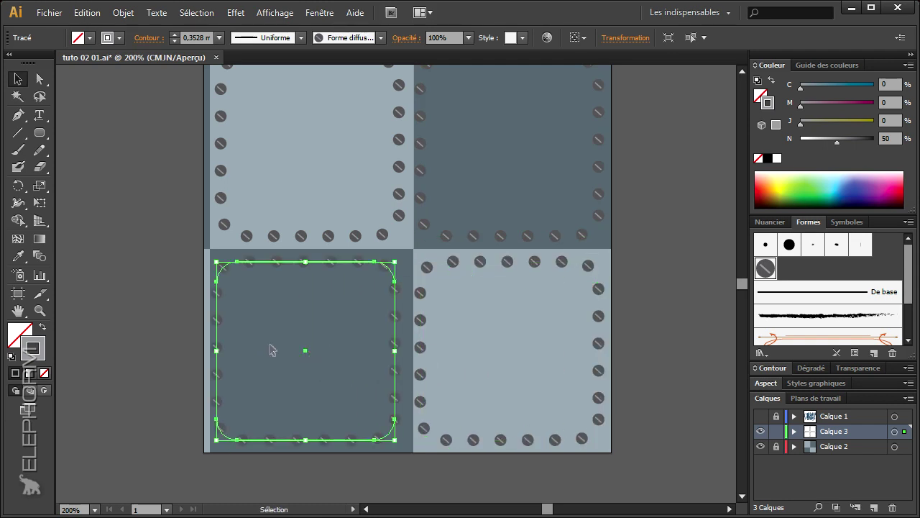
{"action": "left_click", "coordinate": [136, 323]}
Unlock Calque 2, select all the checkerboard squares together with their screw outlines, and display the swatches.
{"action": "left_click", "coordinate": [39, 310]}
{"action": "left_click", "coordinate": [475, 281], "text": "alt"}
{"action": "left_click", "coordinate": [474, 283], "text": "alt"}
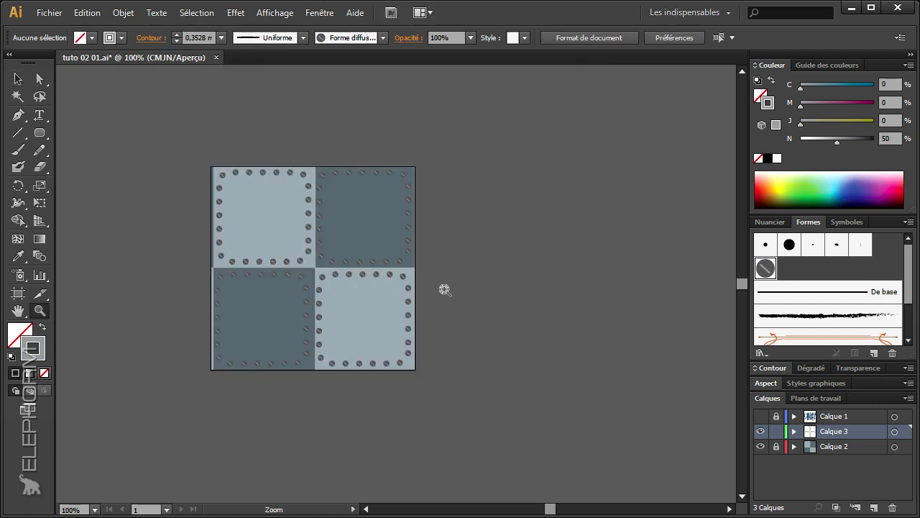
{"action": "left_click_drag", "start_coordinate": [332, 274], "coordinate": [379, 296]}
{"action": "left_click", "coordinate": [18, 79]}
{"action": "left_click_drag", "start_coordinate": [212, 168], "coordinate": [547, 415]}
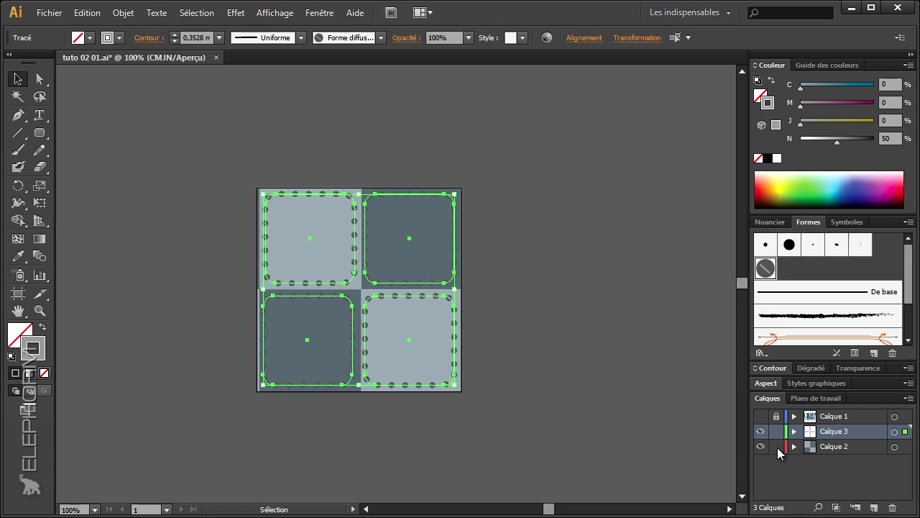
{"action": "left_click_drag", "start_coordinate": [223, 175], "coordinate": [485, 366]}
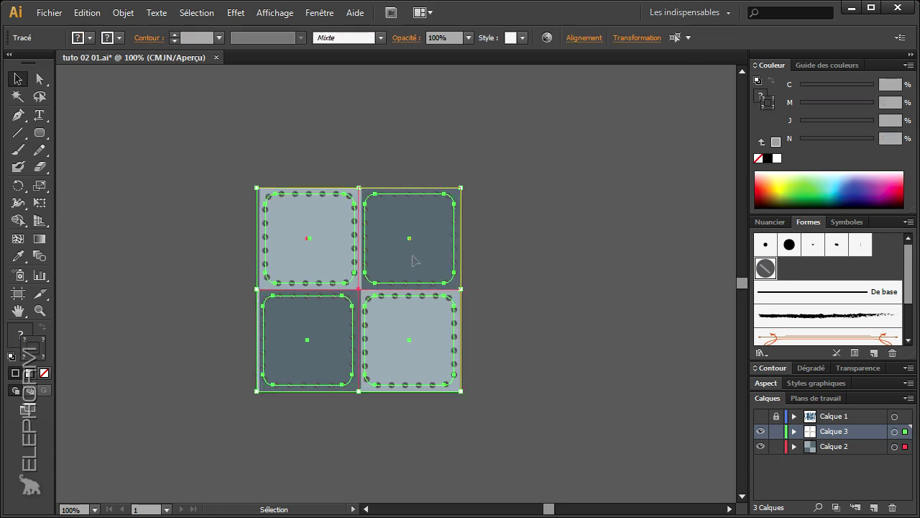
{"action": "mouse_move", "coordinate": [409, 259]}
{"action": "left_mouse_down"}
{"action": "mouse_move", "coordinate": [482, 265]}
{"action": "mouse_move", "coordinate": [387, 250]}
{"action": "mouse_move", "coordinate": [415, 251]}
{"action": "mouse_move", "coordinate": [409, 256]}
{"action": "left_mouse_up"}
{"action": "left_click", "coordinate": [764, 220]}
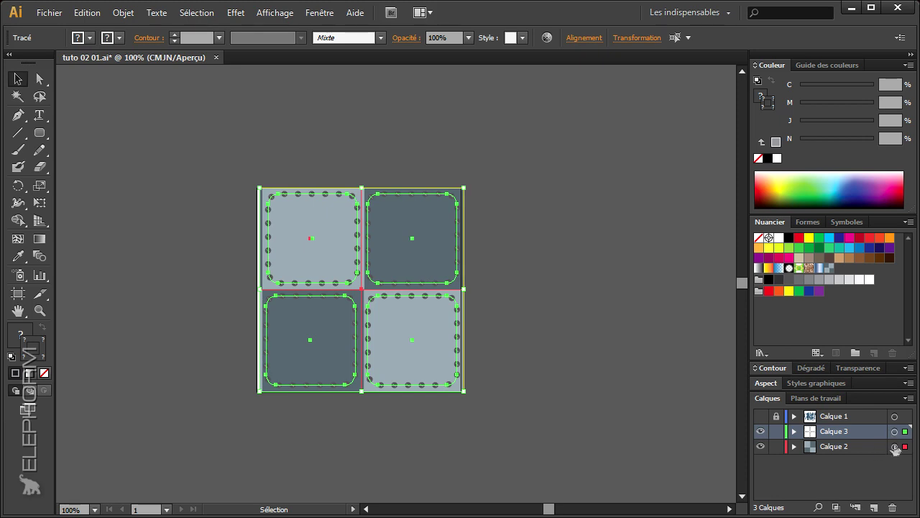
Merge the layers Calque 3 and Calque 2 into a single layer and deselect the artwork.
{"action": "left_click", "coordinate": [866, 448], "text": "shift"}
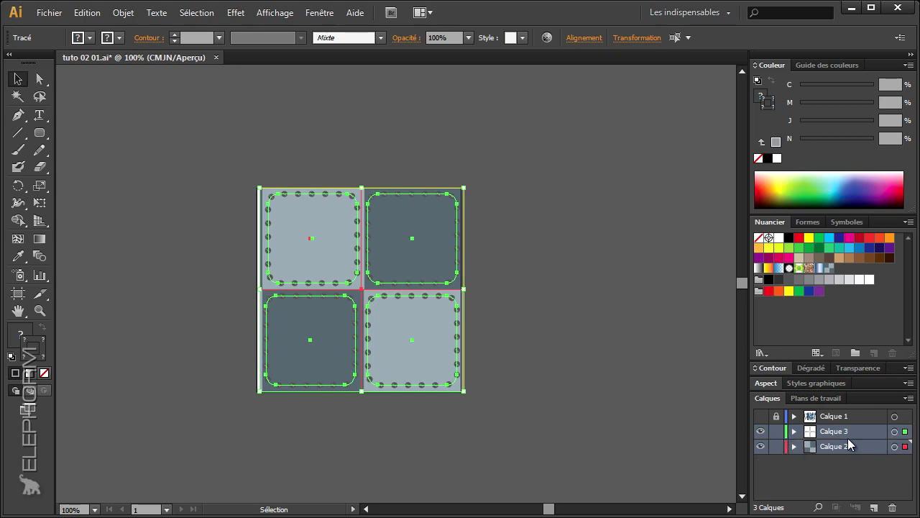
{"action": "left_click", "coordinate": [909, 397]}
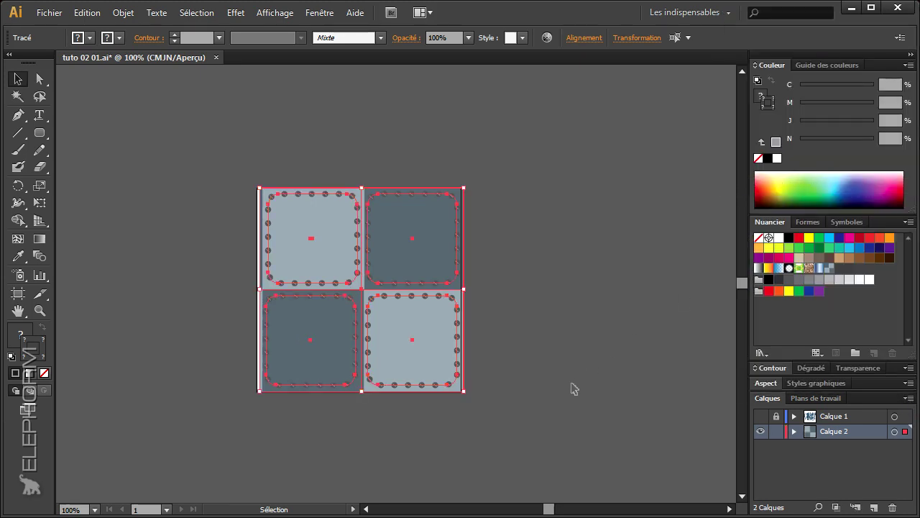
{"action": "left_click", "coordinate": [189, 254]}
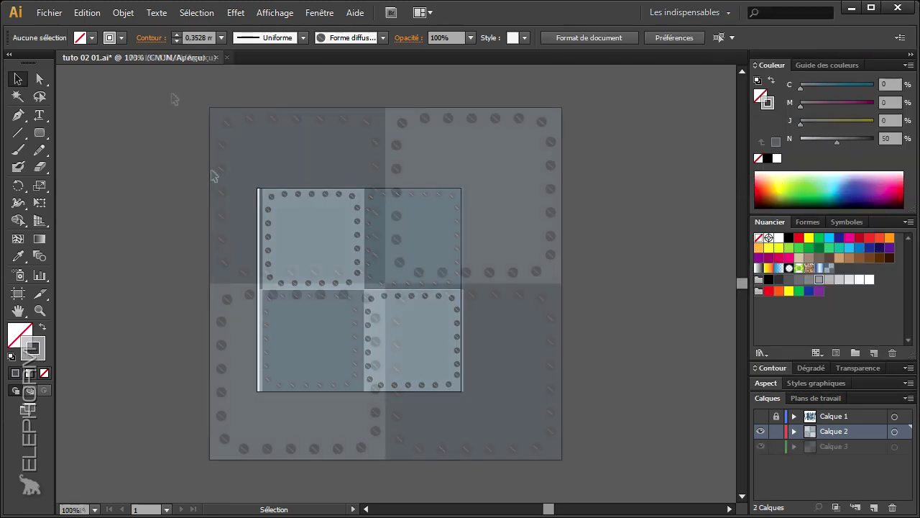
Create a new pattern swatch from the whole screwed checkerboard and delete the original artwork from the artboard.
{"action": "key", "text": "ctrl+a"}
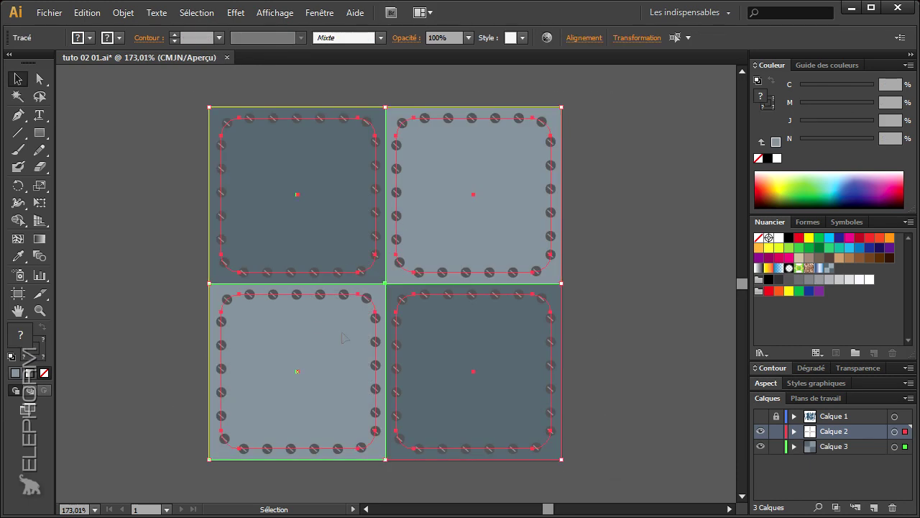
{"action": "left_click_drag", "start_coordinate": [429, 253], "coordinate": [852, 284]}
{"action": "key", "text": "Delete"}
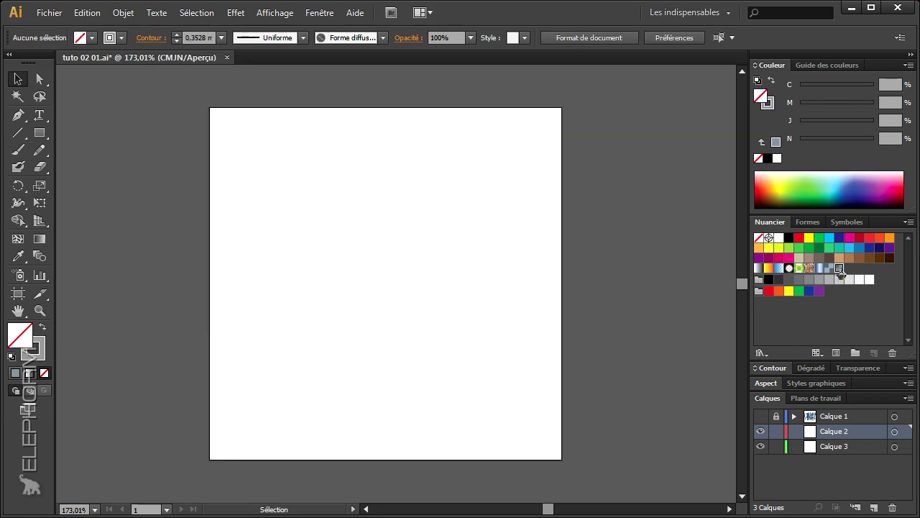
Open the new checkerboard pattern swatch in pattern editing mode and examine how its tiles and screws repeat.
{"action": "double_click", "coordinate": [840, 271]}
{"action": "left_click", "coordinate": [39, 311]}
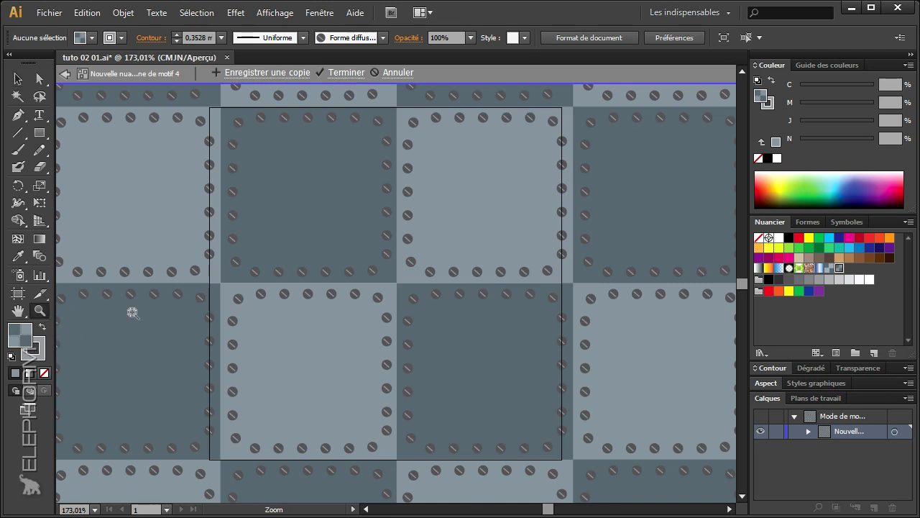
{"action": "left_click", "coordinate": [367, 299], "text": "alt"}
{"action": "left_click", "coordinate": [366, 299], "text": "alt"}
{"action": "left_click", "coordinate": [367, 299], "text": "alt"}
{"action": "left_click", "coordinate": [367, 301], "text": "alt"}
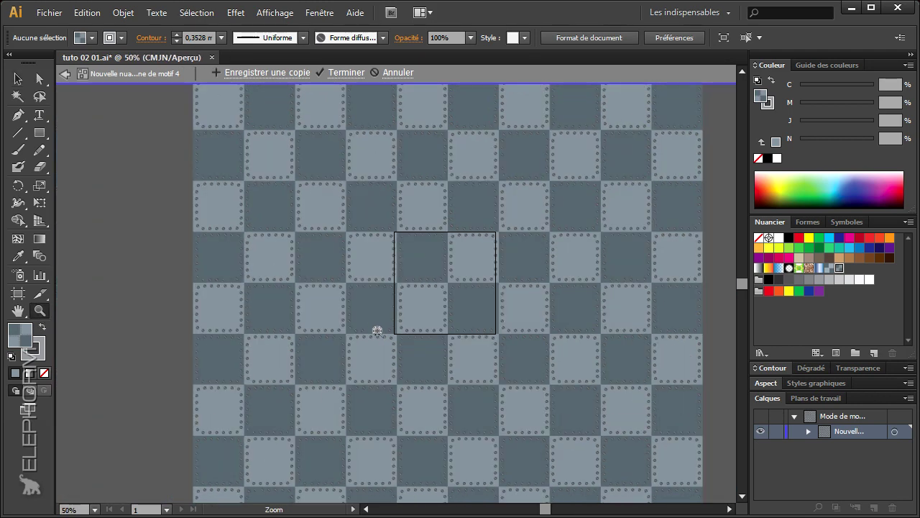
{"action": "left_click_drag", "start_coordinate": [591, 401], "coordinate": [302, 172]}
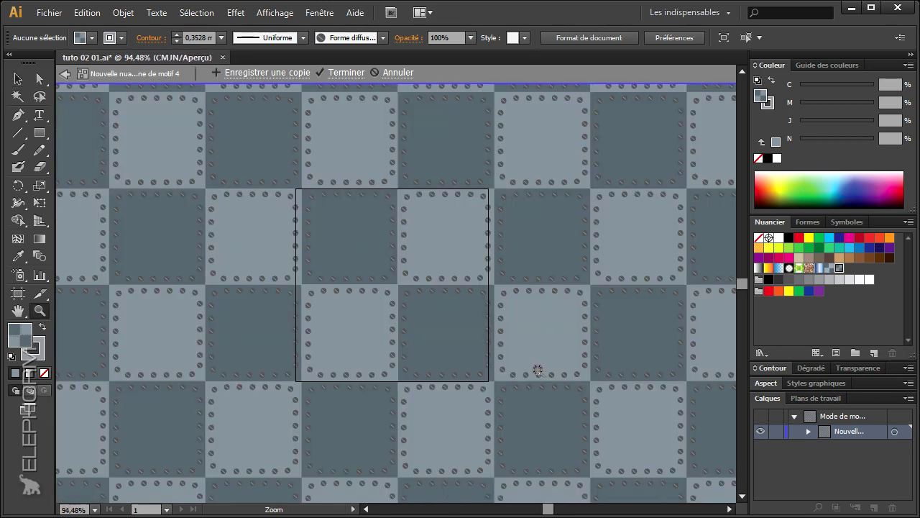
{"action": "left_click", "coordinate": [440, 238], "text": "alt"}
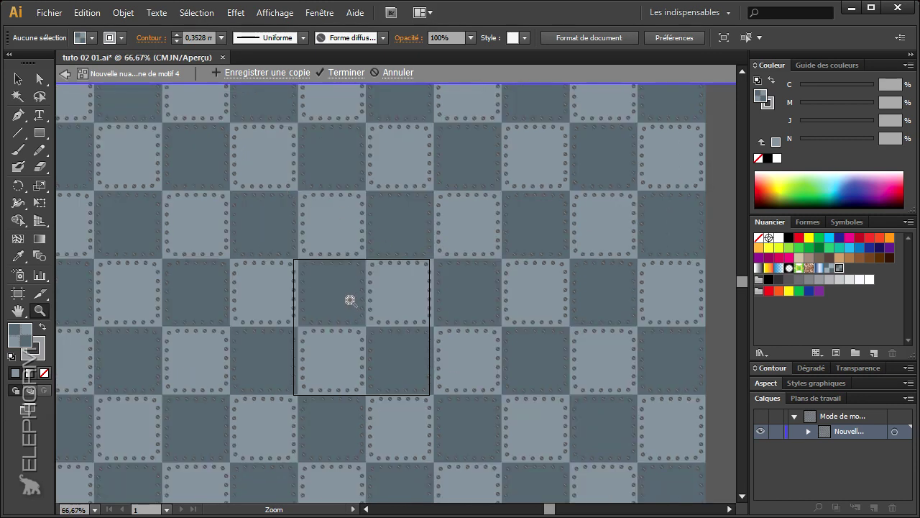
Directly select the dark upper-left square of the pattern tile and activate the Mesh tool.
{"action": "left_click", "coordinate": [350, 298]}
{"action": "left_click", "coordinate": [350, 285]}
{"action": "left_click", "coordinate": [392, 286]}
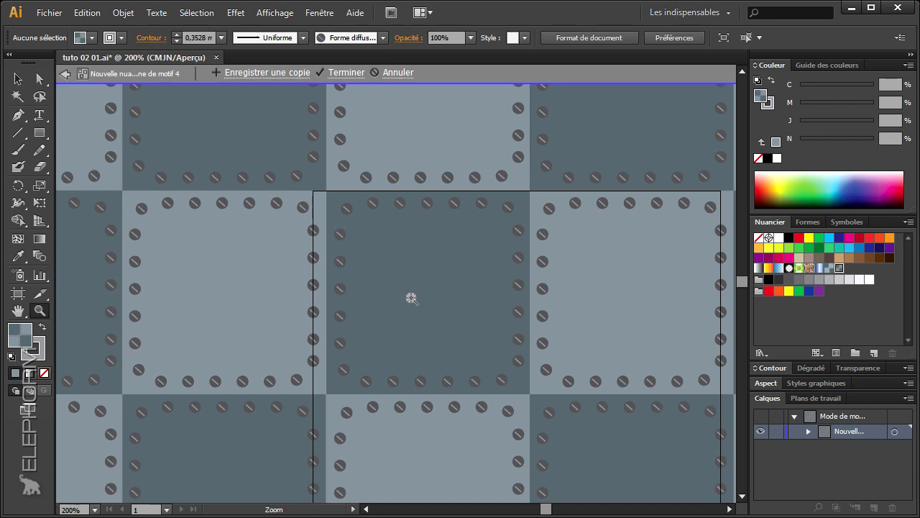
{"action": "left_click_drag", "start_coordinate": [427, 302], "coordinate": [378, 318]}
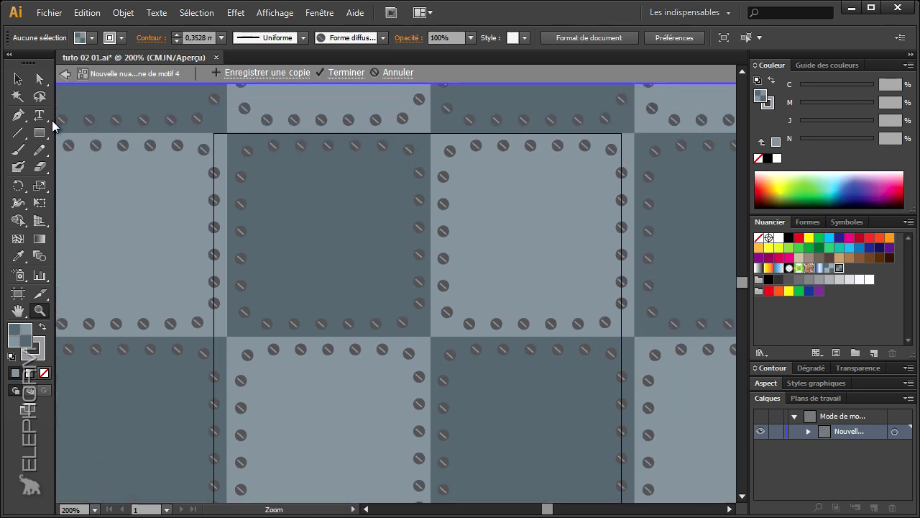
{"action": "left_click", "coordinate": [39, 78]}
{"action": "left_click", "coordinate": [327, 257]}
{"action": "left_click", "coordinate": [327, 259]}
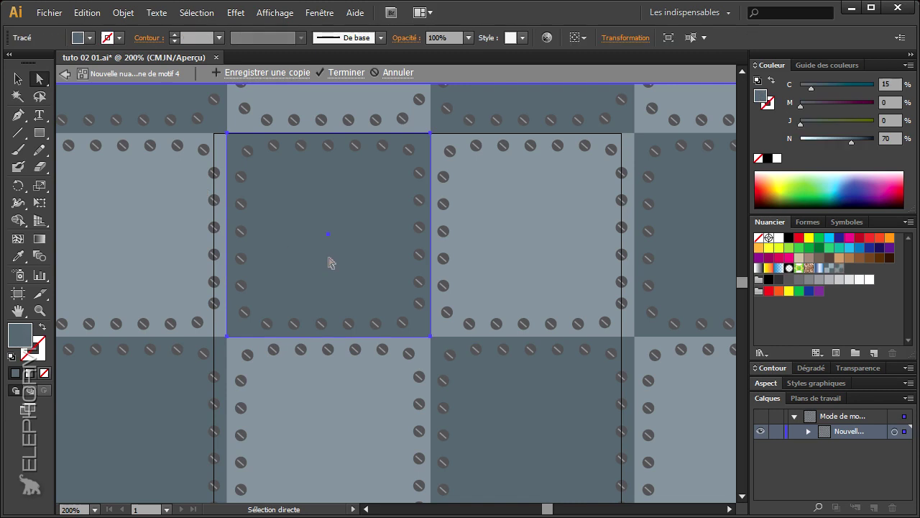
{"action": "left_click", "coordinate": [17, 238]}
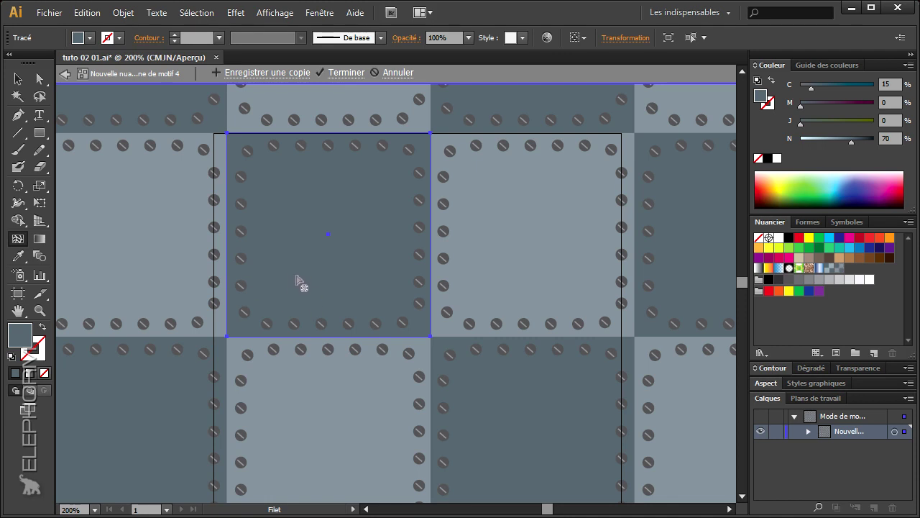
Fill the light upper-right square of the pattern tile with the white-to-black gradient swatch and view the repeated result.
{"action": "left_click", "coordinate": [534, 277], "text": "ctrl"}
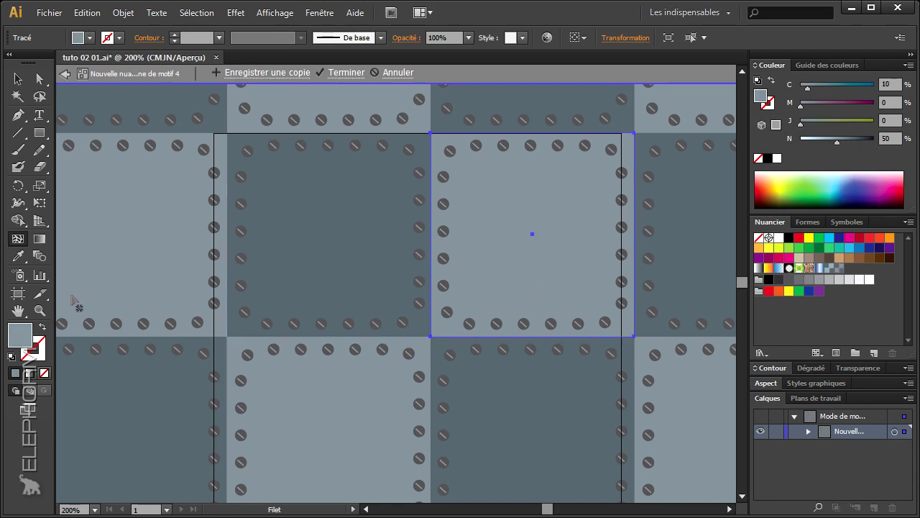
{"action": "left_click", "coordinate": [39, 238]}
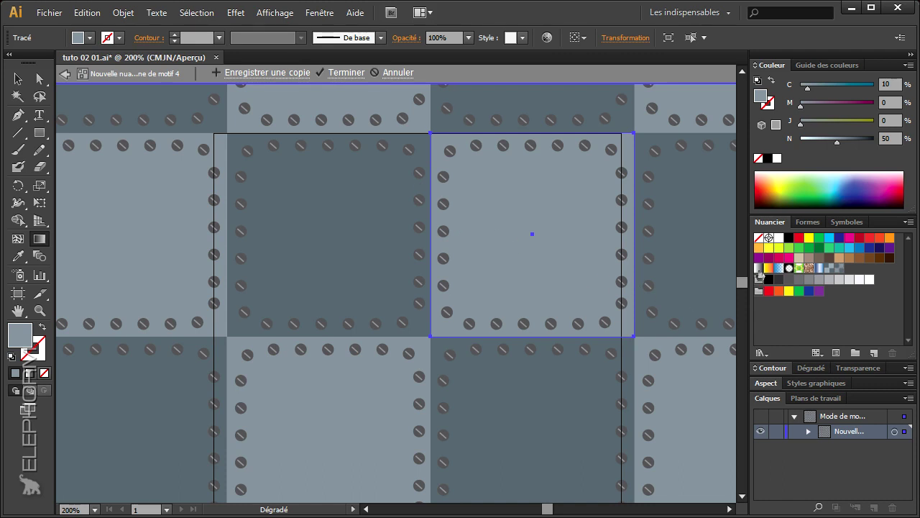
{"action": "left_click", "coordinate": [759, 269]}
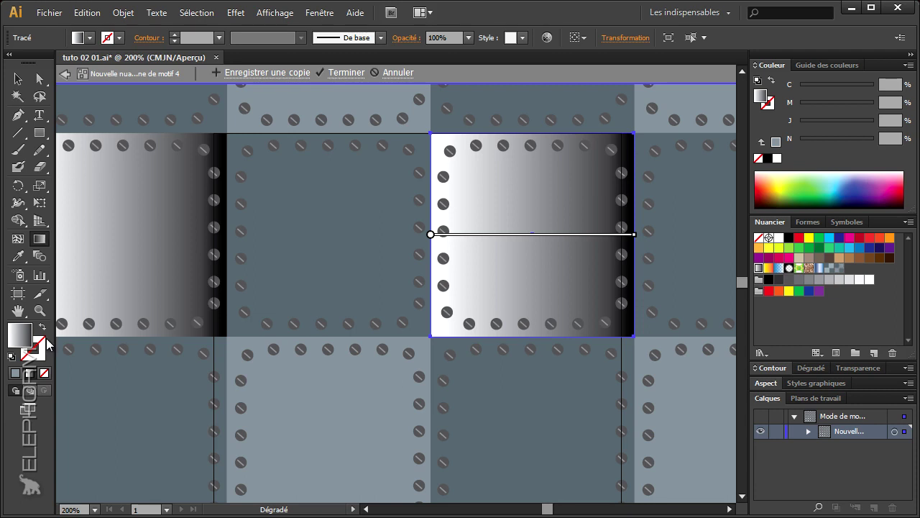
{"action": "key", "text": "z"}
{"action": "left_click", "coordinate": [374, 299], "text": "alt"}
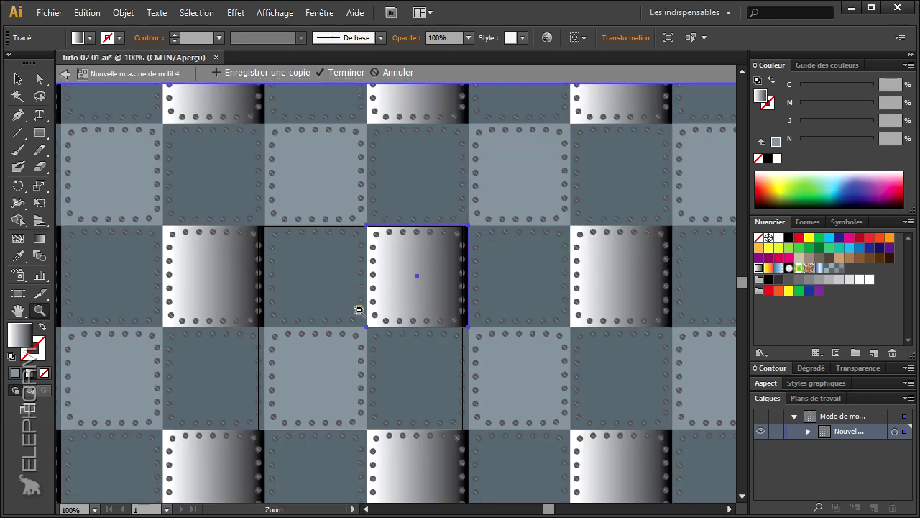
{"action": "left_click", "coordinate": [358, 309], "text": "alt"}
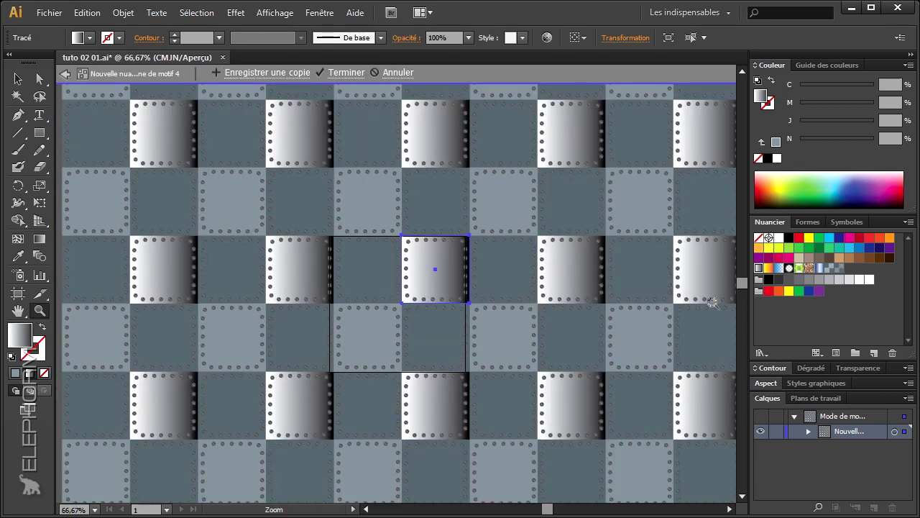